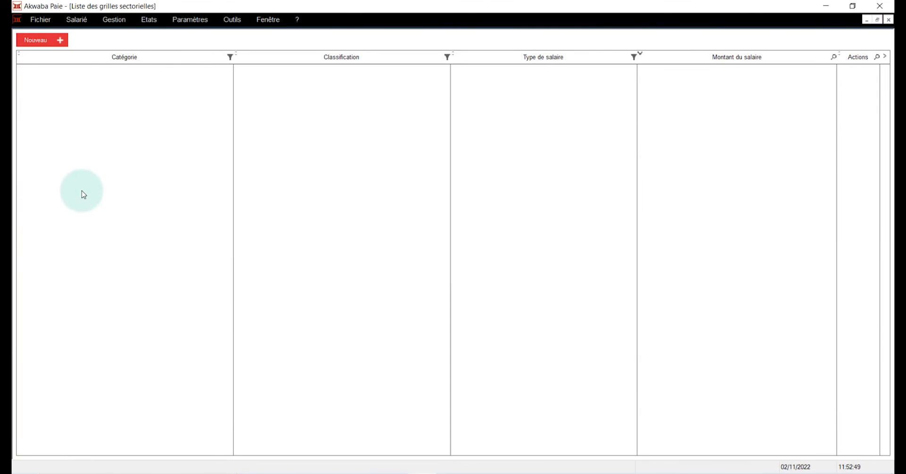
Start a new sector pay grid entry with qualification Employés, category EMPLOYES and Échelle 1
left_click(45, 42)
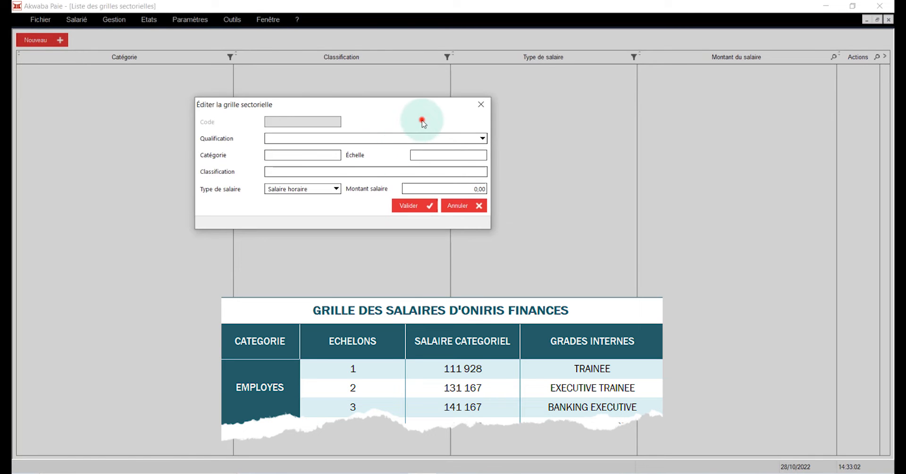
left_click(422, 119)
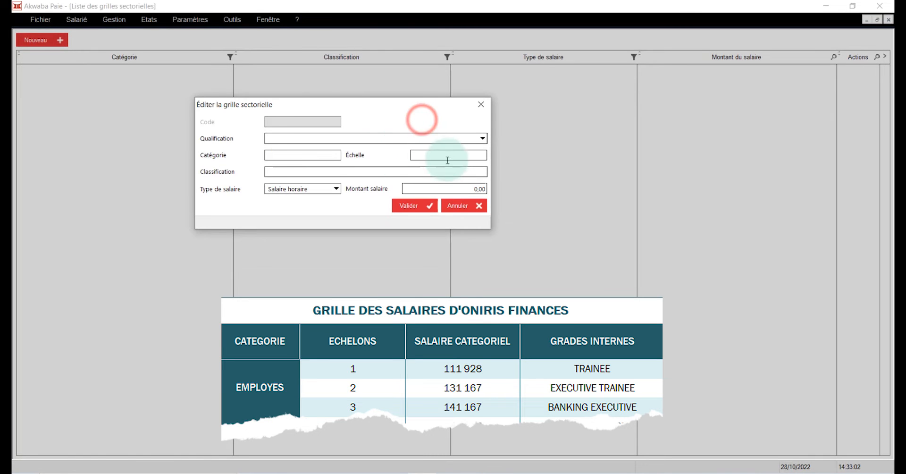
left_click(243, 105)
left_click(289, 140)
left_click(295, 157)
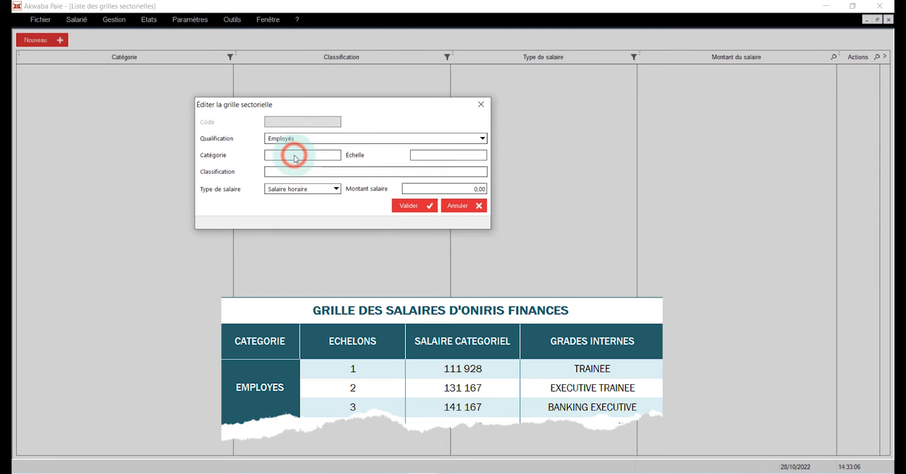
left_click(296, 157)
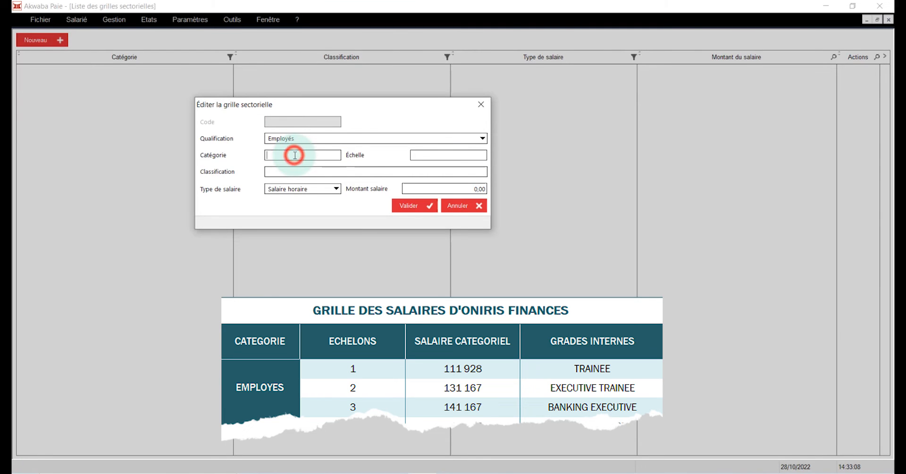
type("EMPL")
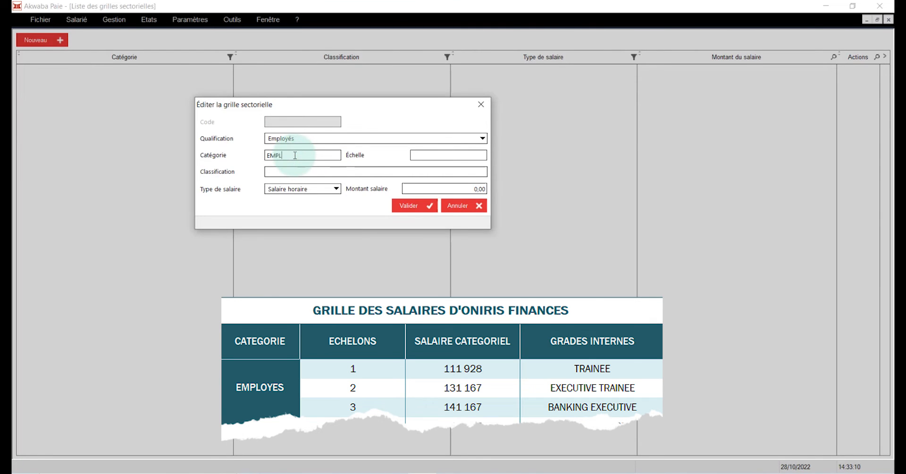
type("OYES")
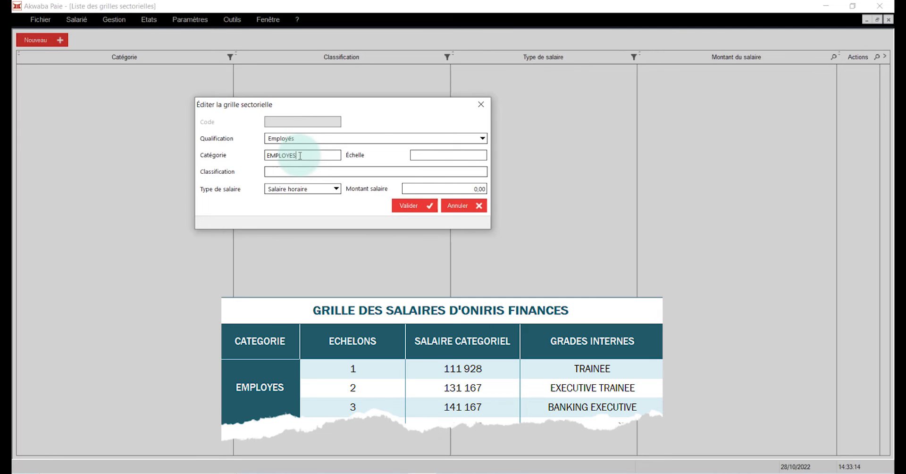
left_click(439, 154)
type("1")
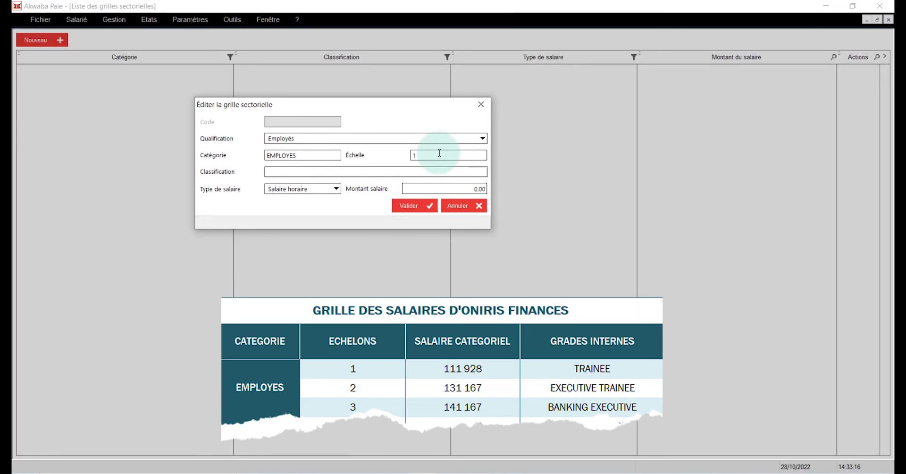
Classify the Échelle 1 entry as TRAINEE with a Salaire mensuel of 111 928, and save it
key("Tab")
type("TRAINEE")
left_click(335, 189)
left_click(321, 214)
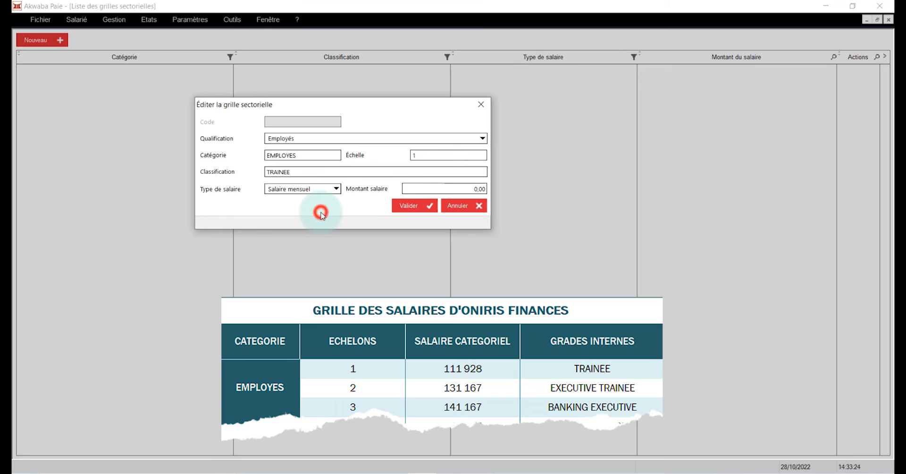
left_click(426, 188)
type("111")
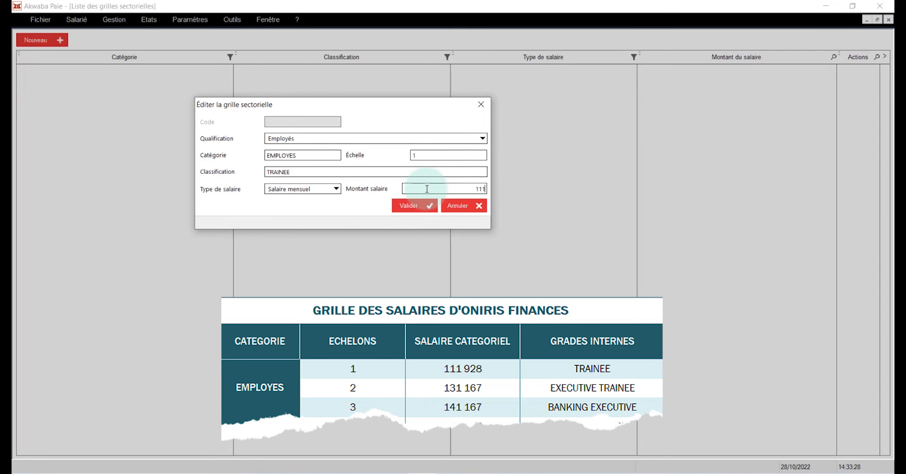
type("928")
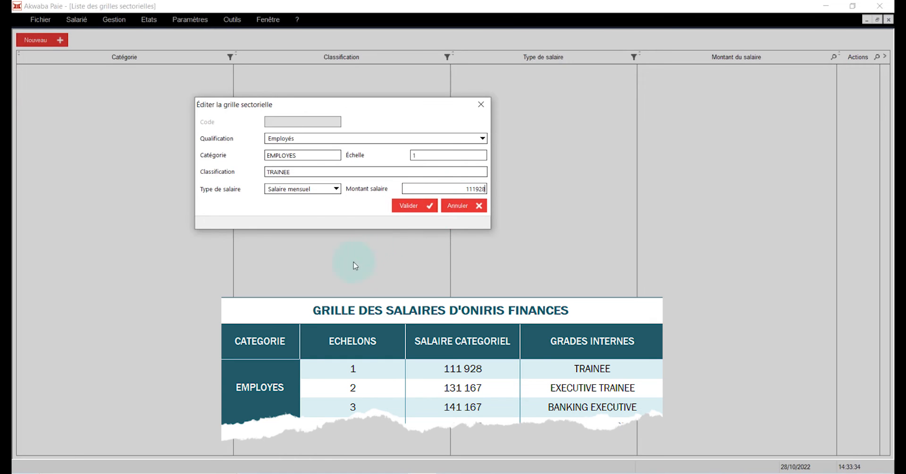
double_click(300, 170)
key("ctrl+c")
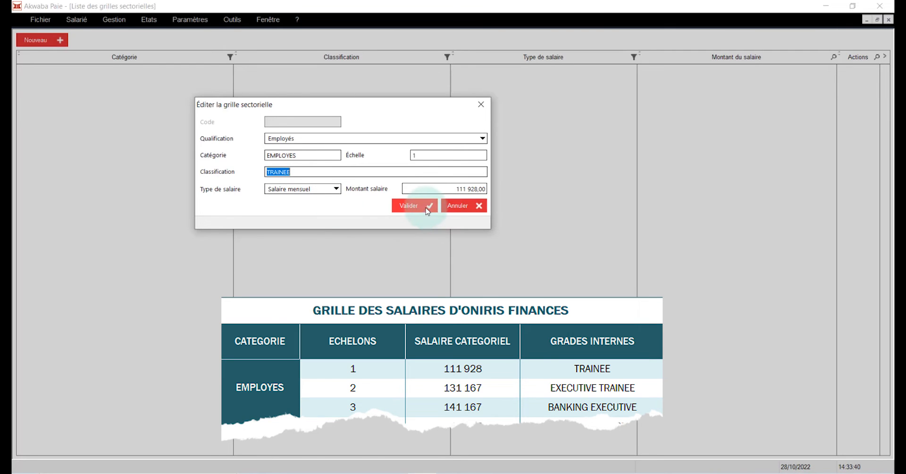
left_click(411, 206)
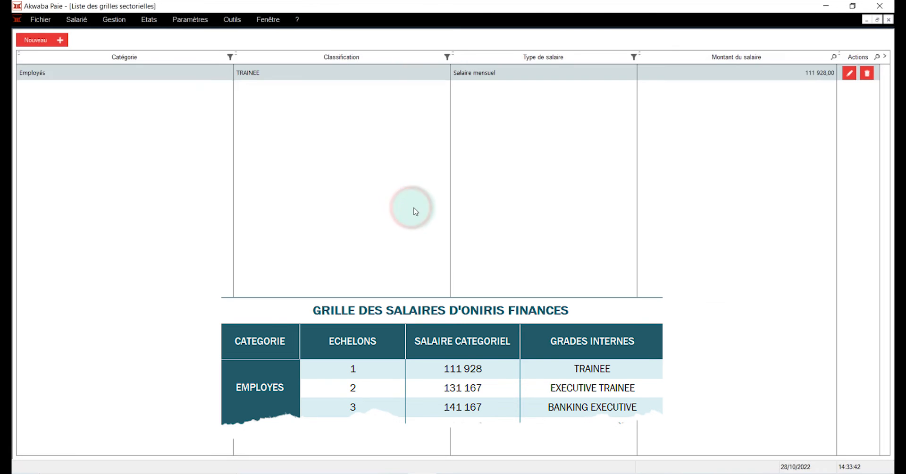
left_click(54, 43)
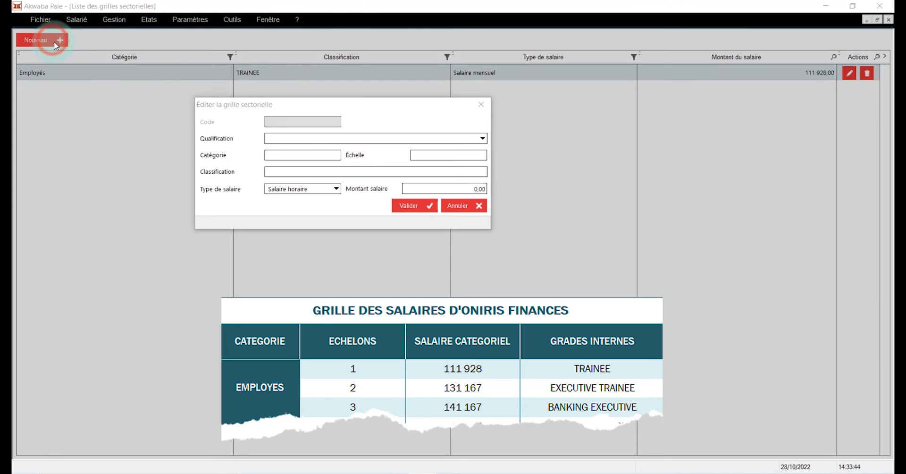
left_click(309, 142)
left_click(307, 155)
left_click(306, 156)
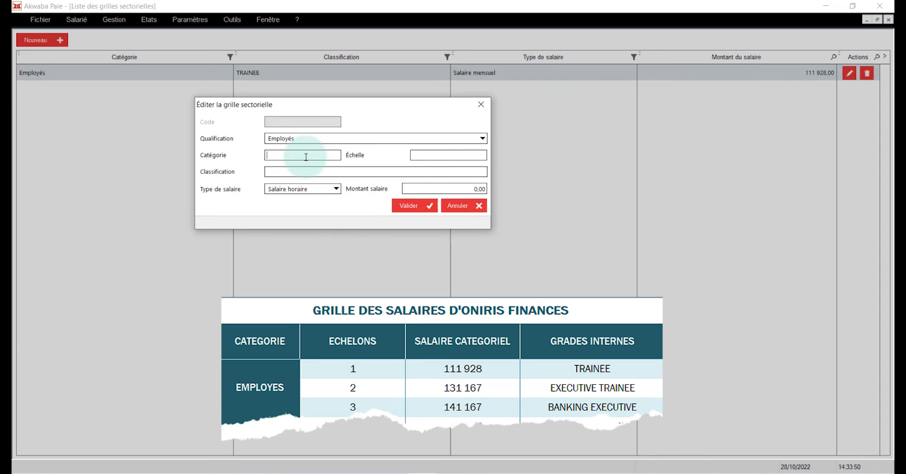
key("ctrl+v")
key("ctrl+z")
type("EMPLOYES")
left_click(420, 154)
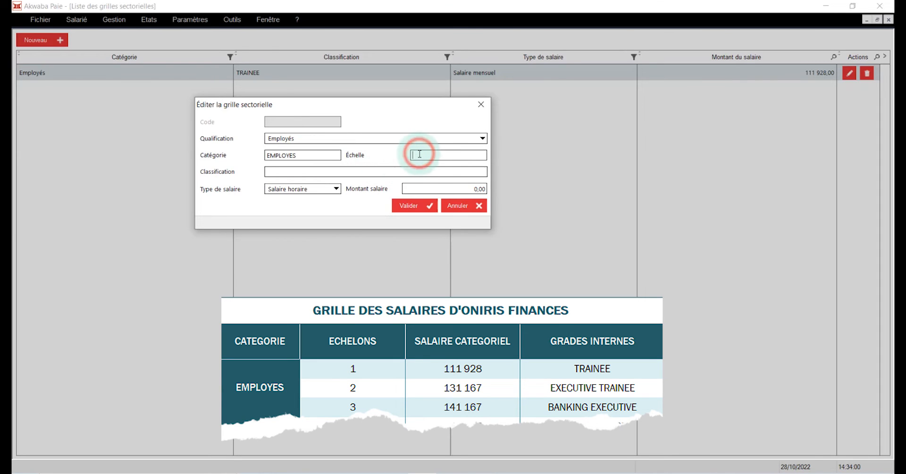
type("2")
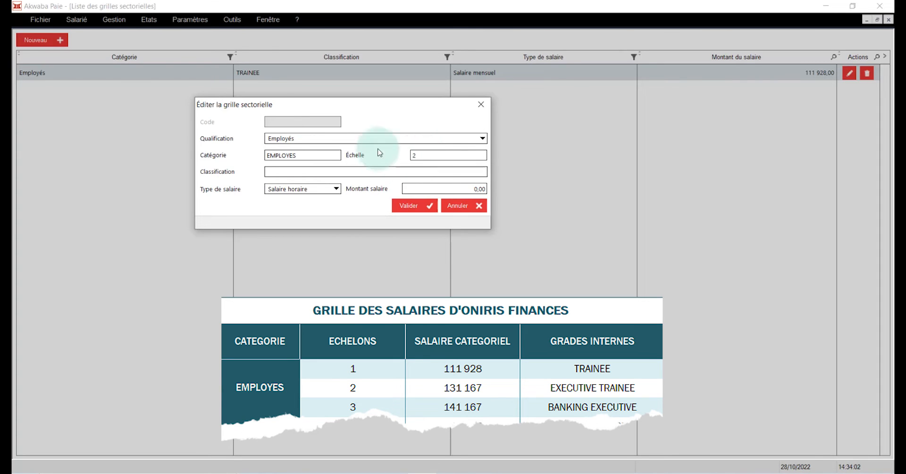
left_click(359, 169)
type("TRAINEE")
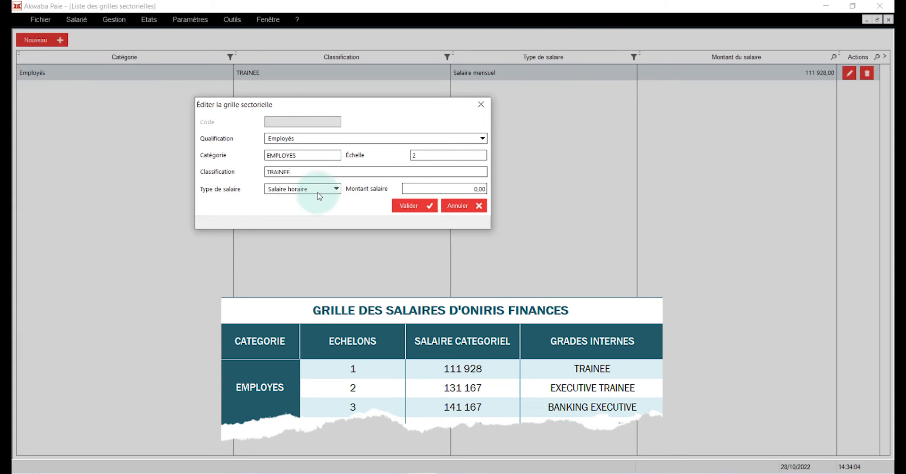
left_click(305, 194)
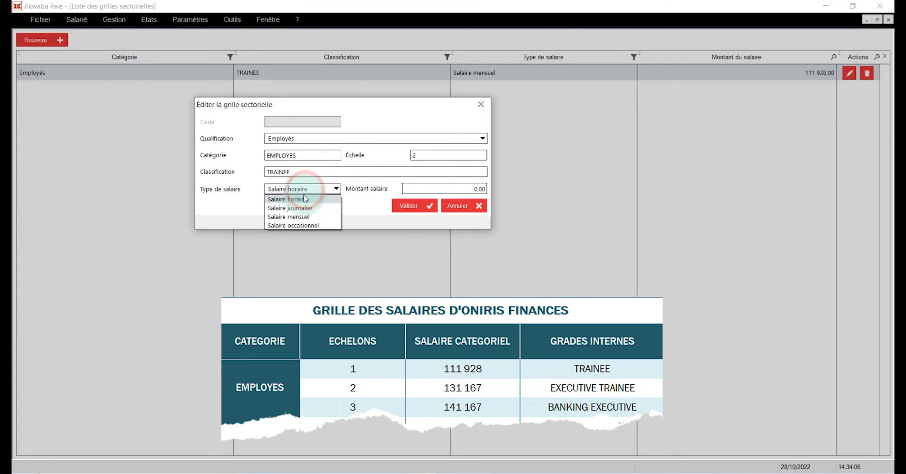
left_click(308, 216)
left_click(420, 188)
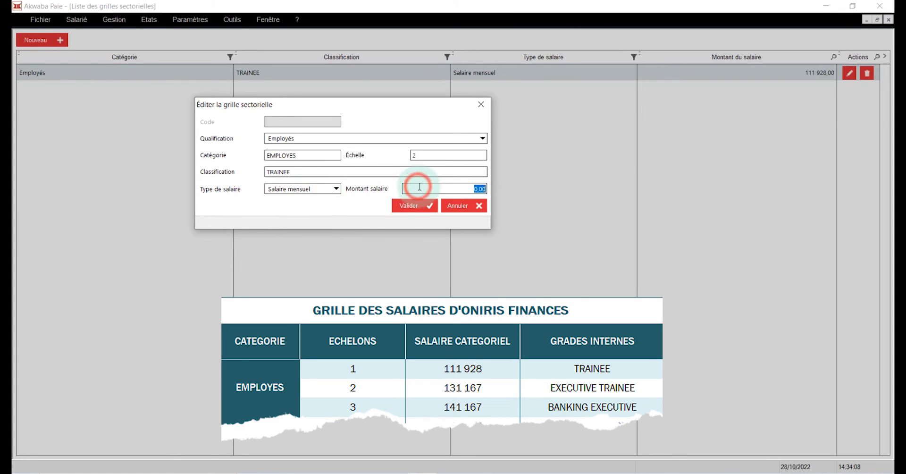
type("131")
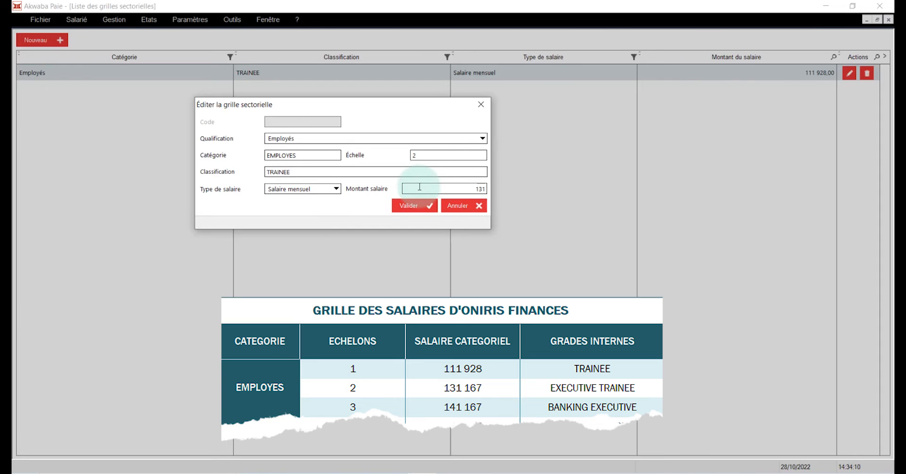
type("167")
left_click(268, 172)
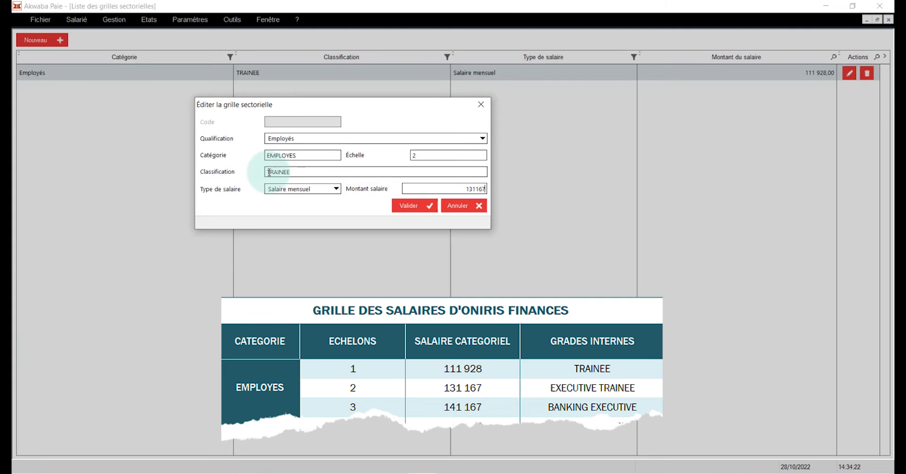
double_click(269, 171)
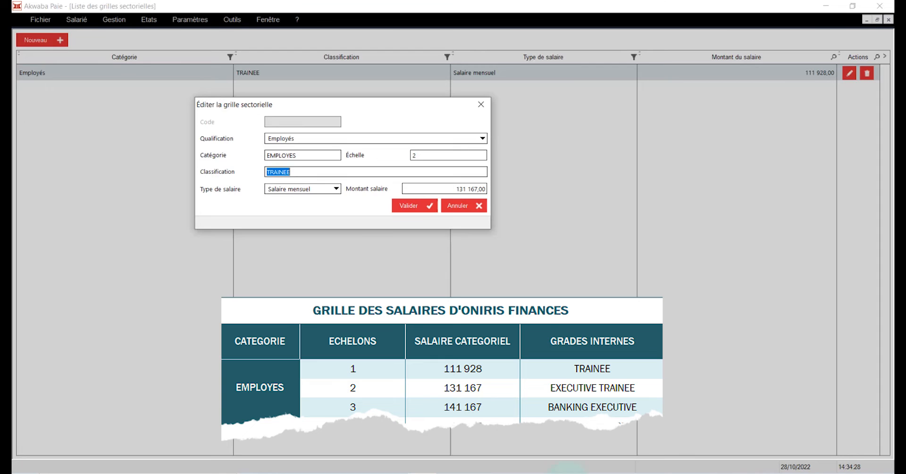
left_click(195, 181)
left_click(150, 102)
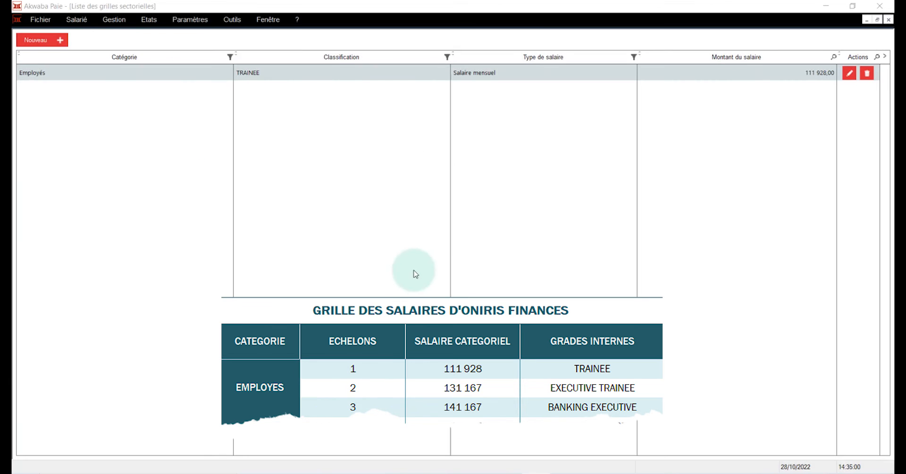
Start a new grid entry with qualification Employés, category EMPLOYES, Échelle 2 and classification EXECUTIVE TRAINEE
left_click(47, 41)
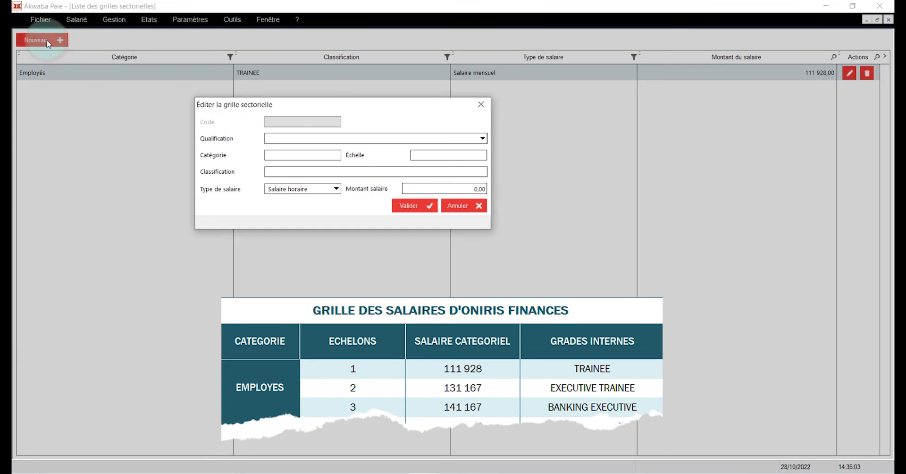
left_click(318, 139)
left_click(317, 158)
left_click(322, 156)
type("EMPLOYES")
left_click(472, 156)
type("2")
left_click(434, 172)
type("EXECUTIVE TRAINEE")
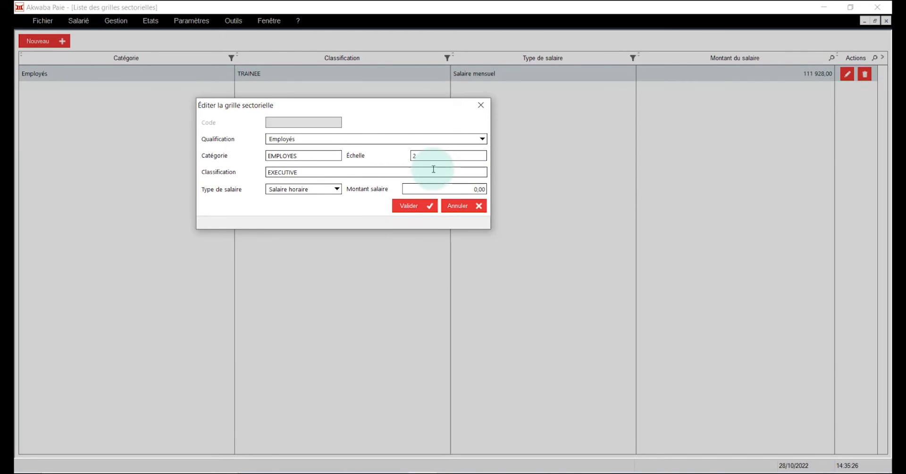
Set the EXECUTIVE TRAINEE entry to Salaire mensuel with an amount of 131 167, and save it
left_click(330, 189)
left_click(325, 216)
left_click(442, 188)
type("131 167")
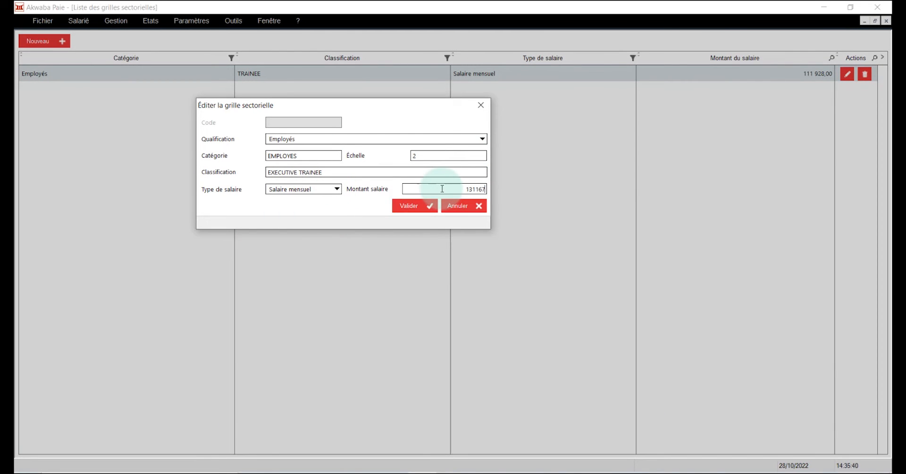
left_click(411, 206)
Start a new grid entry with qualification Employés, category EMPLOYES, Échelle 3 and classification BANKING EXECUTIVE
left_click(41, 41)
left_click(297, 161)
type("EMPLOYES")
key("Tab")
type("3")
left_click(404, 171)
type("BAN")
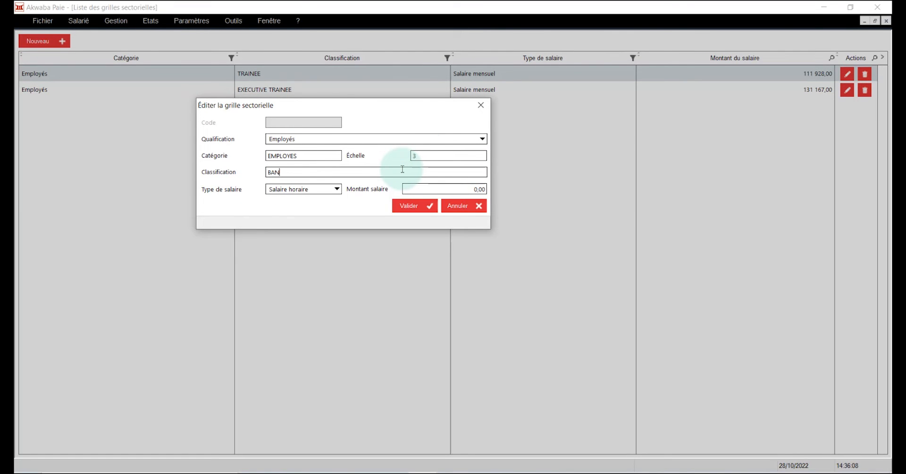
type("KING EXECUTIVE")
Set the BANKING EXECUTIVE entry to Salaire mensuel with an amount of 141 167, and save it
left_click(311, 188)
left_click(310, 214)
key("Tab")
type("141 167")
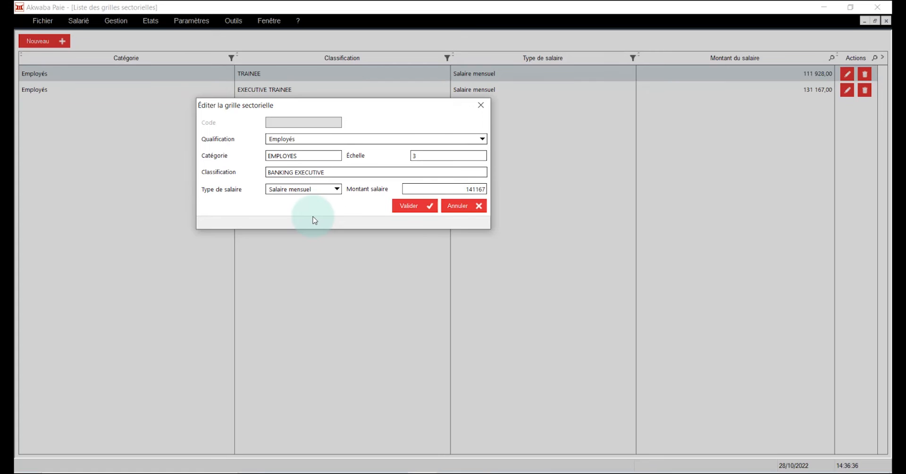
key("Return")
Start a new grid entry with qualification Employés, category EMPLOYES, Échelle 4 and classification BANKING OFFICIER
left_click(61, 40)
left_click(293, 157)
type("EMPLOYES")
key("Tab")
type("4")
key("Tab")
type("BANKING OFFICIER")
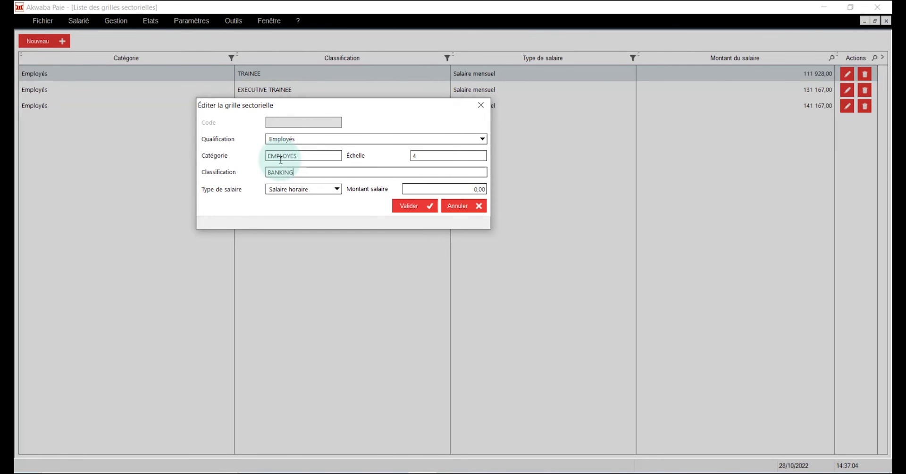
Set the BANKING OFFICIER entry to Salaire mensuel with an amount of 155 217, and save it
left_click(321, 189)
left_click(324, 216)
left_click(418, 189)
type("155217")
left_click(415, 205)
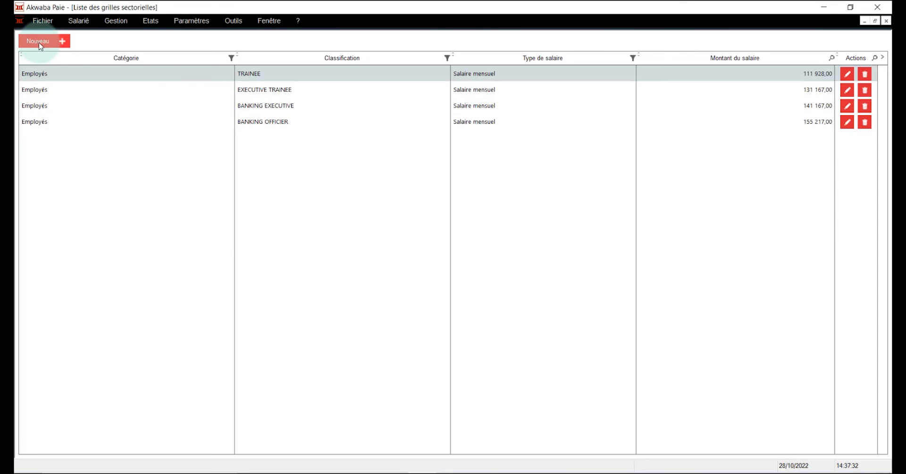
Start a new grid entry with qualification Employés, category EMPLOYES, Échelle 5 and classification SENIOR BANKING OFFICE
left_click(301, 157)
type("EMPLOYES")
left_click(435, 156)
left_click_drag(371, 103, 379, 148)
type("5SENIOR BANKING OFFICE")
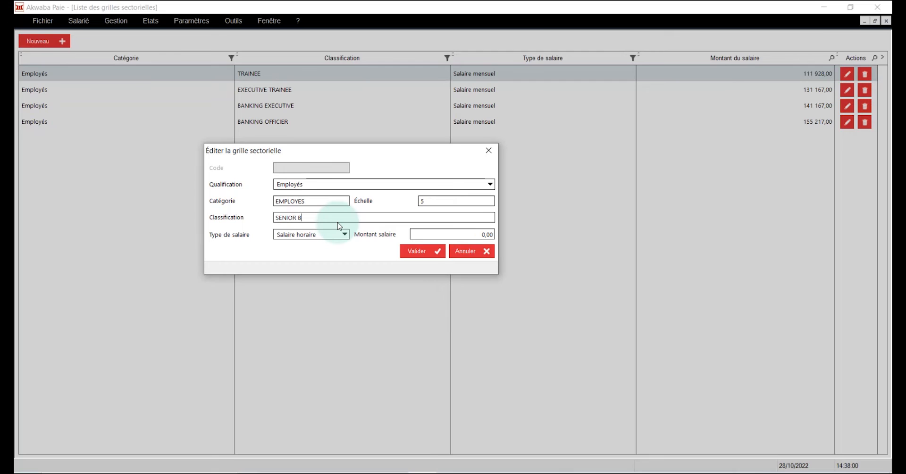
Set the SENIOR BANKING OFFICE entry to Salaire mensuel with an amount of 177 461, and save it
left_click(333, 238)
left_click(326, 257)
left_click(430, 235)
type("177461")
left_click(417, 251)
Start a new grid entry with qualification Employés, category EMPLOYES, Échelle 6 and classification ASSISTANT MANAGER
left_click(45, 41)
left_click(323, 184)
left_click(293, 255)
left_click(324, 201)
type("EMPLOYES")
type("6")
left_click(385, 215)
type("ASSISTANT MA")
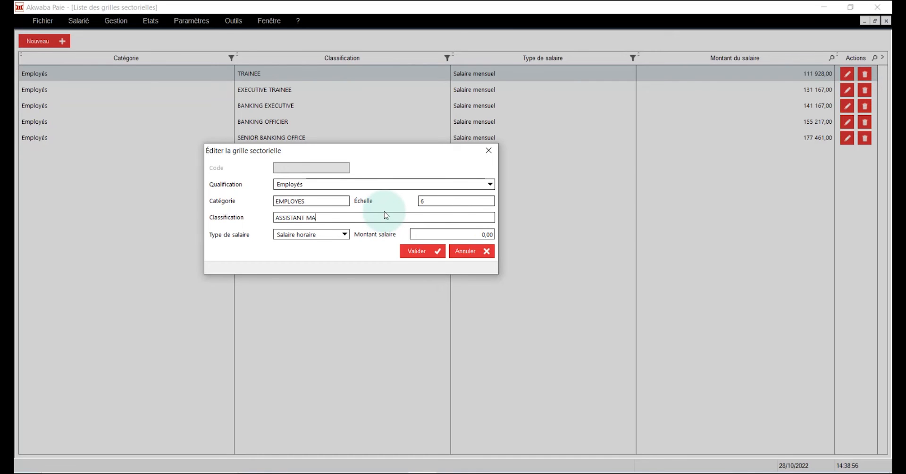
type("NAGER")
Set the ASSISTANT MANAGER entry to Salaire mensuel with an amount of 192 912, and save it
left_click(339, 235)
left_click(331, 272)
left_click(456, 234)
type("192912")
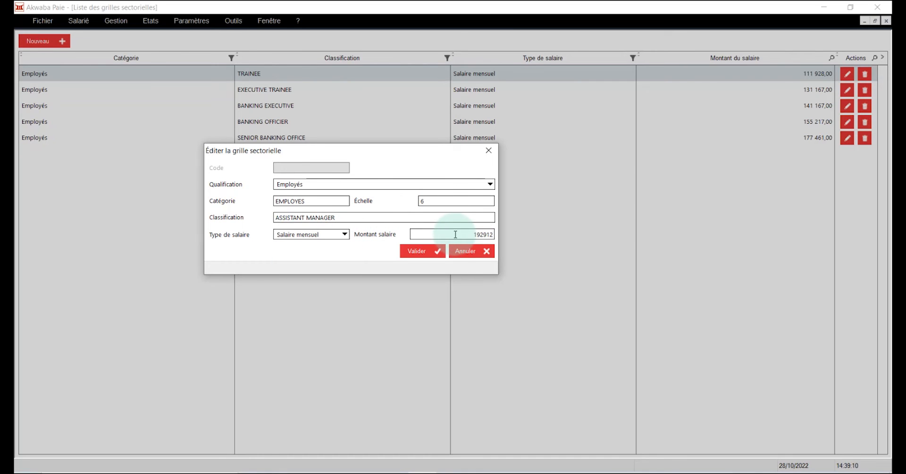
left_click(421, 251)
Start a new grid entry with qualification Cadres, category CADRES and classification DEPUTY MANAGER
left_click(44, 40)
left_click(334, 186)
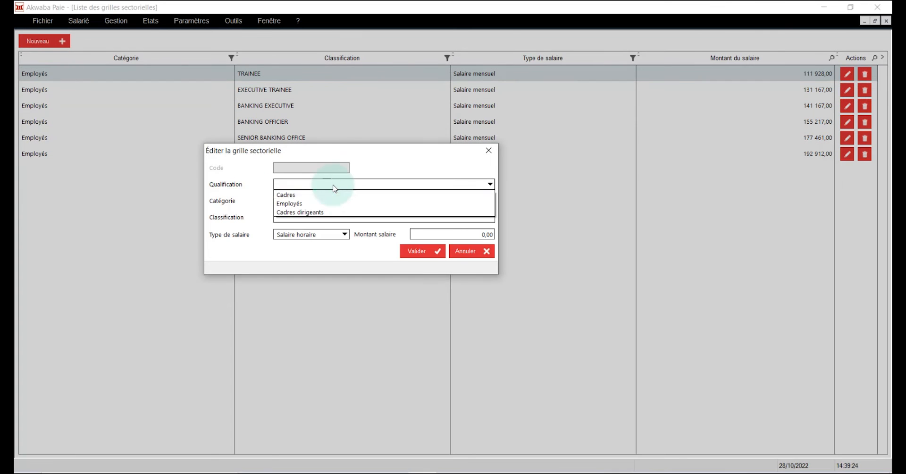
left_click(330, 195)
left_click(314, 201)
type("CADRES")
type("DEPUTY MANAGER")
Set the DEPUTY MANAGER entry to Salaire mensuel with an amount of 219 021, and save it
left_click(338, 234)
left_click(321, 265)
left_click(439, 234)
type("219 021")
left_click(423, 251)
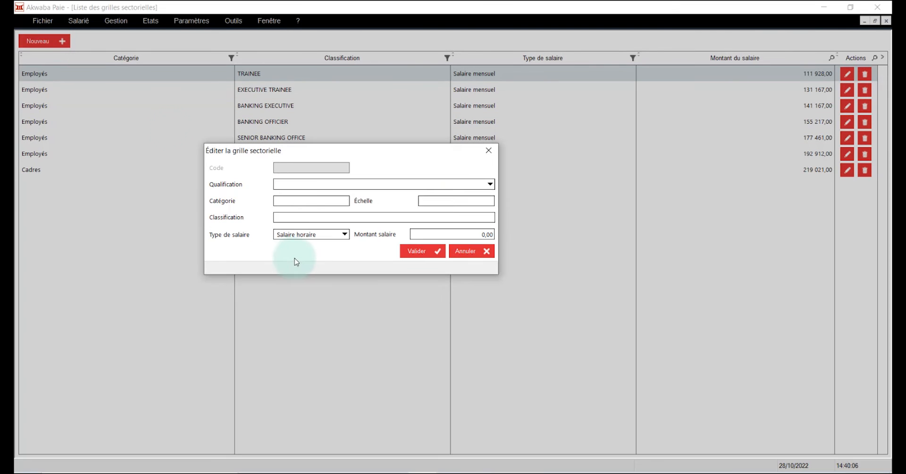
Start a new grid entry with qualification Cadres, category CADRES and classification MANAGER
left_click(302, 184)
left_click(293, 195)
left_click(293, 202)
type("CADRES")
left_click(418, 216)
type("MANAGER")
Set the MANAGER entry to Salaire mensuel with an amount of 242 414, and save it
left_click(339, 235)
left_click(319, 258)
left_click(432, 234)
type("242414")
left_click(423, 252)
Start a new grid entry with qualification Cadres, category CADRES and classification SENIOR MANAGER
left_click(312, 184)
left_click(321, 194)
left_click(318, 201)
type("CADRES")
left_click(320, 217)
type("SENIOR MANAGER")
Set the SENIOR MANAGER entry to Salaire mensuel with an amount of 277 329, and save it
left_click(339, 235)
left_click(311, 258)
left_click(431, 235)
type("277329")
left_click(422, 251)
Start a new grid entry with qualification Cadres, category CADRES, Échelle 4 and classification ASSISTANT GENERAL MANAGER
left_click(312, 184)
left_click(308, 192)
left_click(307, 198)
type("CADRES")
left_click(477, 200)
type("4")
left_click(388, 218)
type("ASSISTANT GENERA")
type("AGER")
Set the ASSISTANT GENERAL MANAGER entry to Salaire mensuel with an amount of 368 793, and save it
left_click(341, 235)
left_click(336, 255)
left_click(458, 236)
type("368 793")
left_click(428, 252)
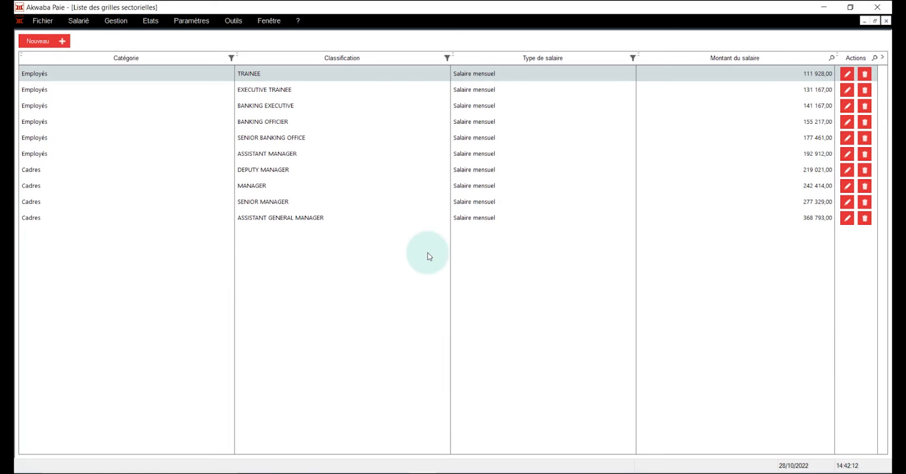
Start a new grid entry with qualification Cadres dirigeants, category CADRES SUPERIEURS, Échelle 1 and classification DEPUTY GENERAL
type("S SUPERIEURS")
left_click(471, 201)
type("1")
left_click(432, 216)
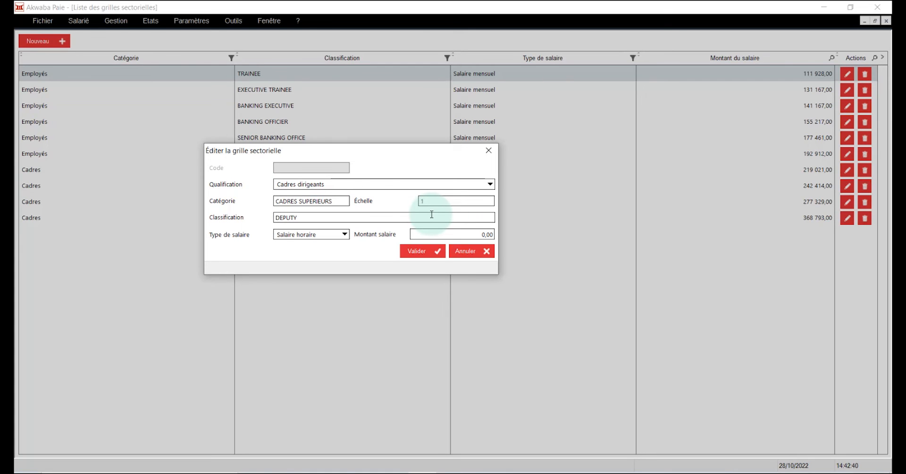
Set the DEPUTY GENERAL entry to Salaire mensuel with an amount of 514 956, and save it
left_click(341, 234)
left_click(321, 255)
left_click(450, 235)
left_click(423, 251)
Start a new grid entry with qualification Cadres dirigeants, category CADRES SUPERIEURS, Échelle 2 and classification GENERAL MANAGER
left_click(46, 42)
left_click(475, 187)
left_click(295, 201)
type("CADRES SUPERIEURS")
left_click(437, 204)
type("2")
left_click(347, 218)
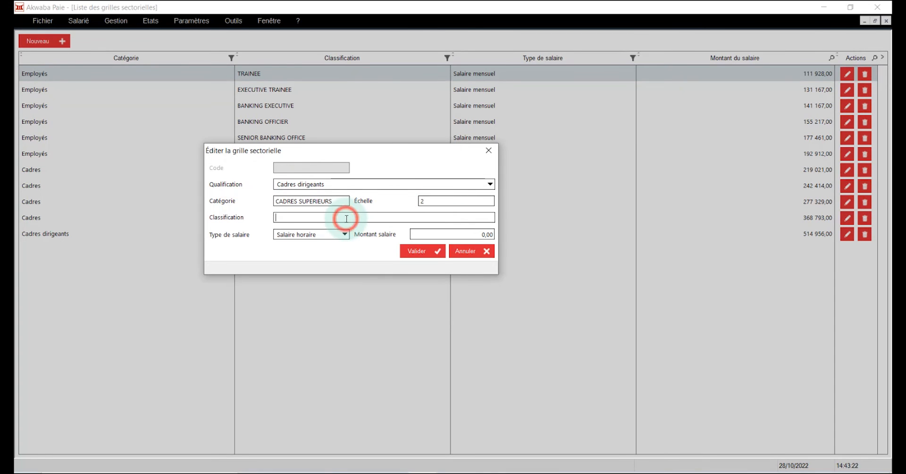
type("GENERAL MANAGER")
Set the GENERAL MANAGER entry to Salaire mensuel with an amount of 526 956, and save it
left_click(330, 234)
left_click(307, 251)
left_click(461, 235)
type("526956")
left_click(434, 258)
Start a new grid entry with qualification Cadres dirigeants, category CADRES SUPERIEURS, Échelle 3 and classification GENERAL MANAGER 1
left_click(291, 202)
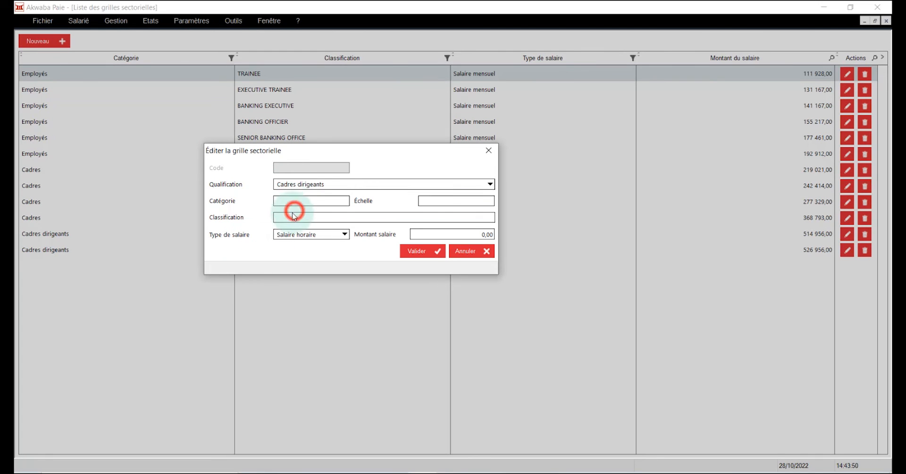
type("CADRES SUPERIEURS")
left_click(452, 202)
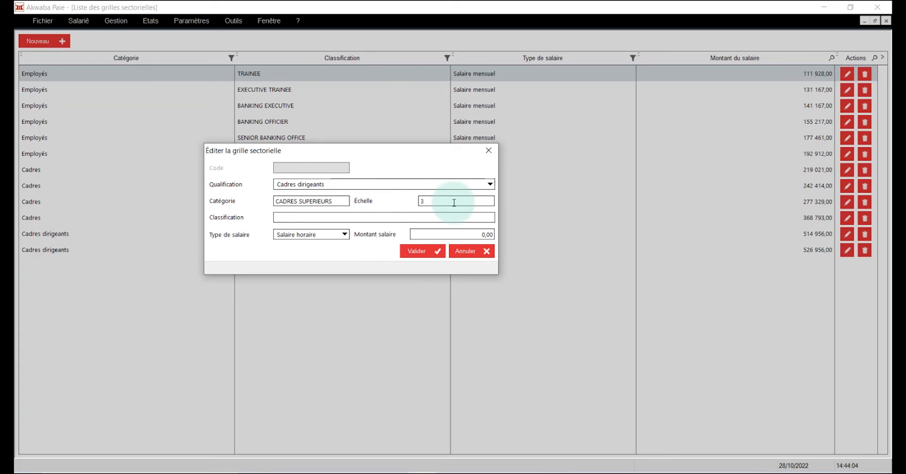
left_click(388, 218)
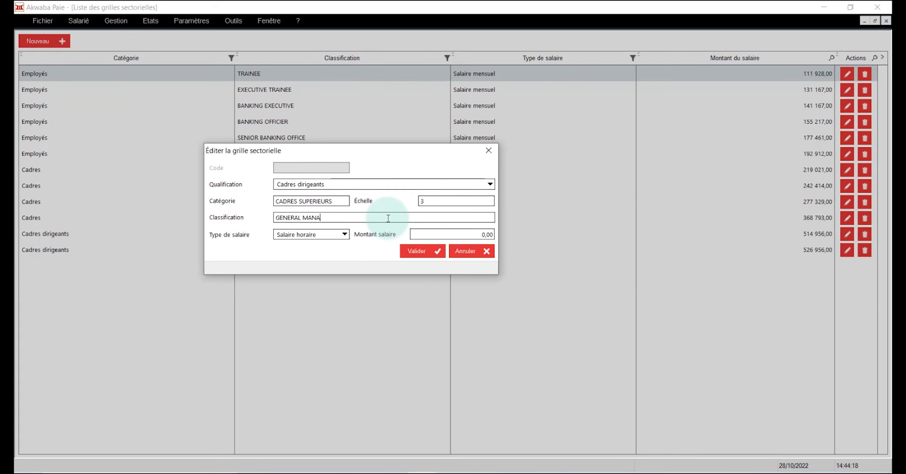
Set the GENERAL MANAGER 1 entry to Salaire mensuel with an amount of 681 567, save it and close the grid list
left_click(336, 235)
left_click(333, 261)
left_click(448, 236)
type("681567")
left_click(418, 251)
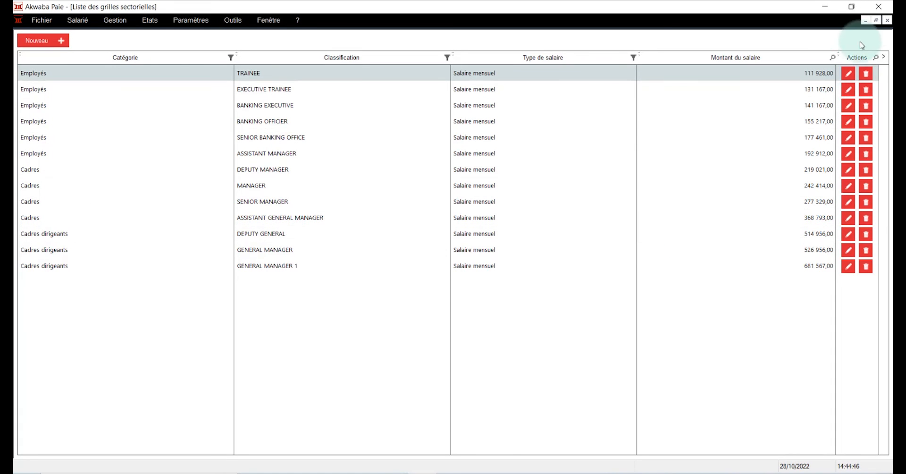
left_click(888, 21)
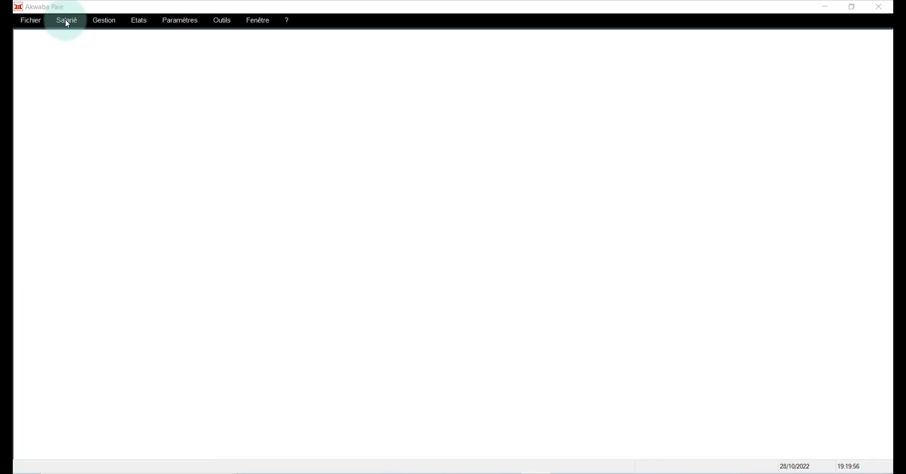
Search the employee records by surname and open the record of the matching employee whose function is Commercial
left_click(66, 20)
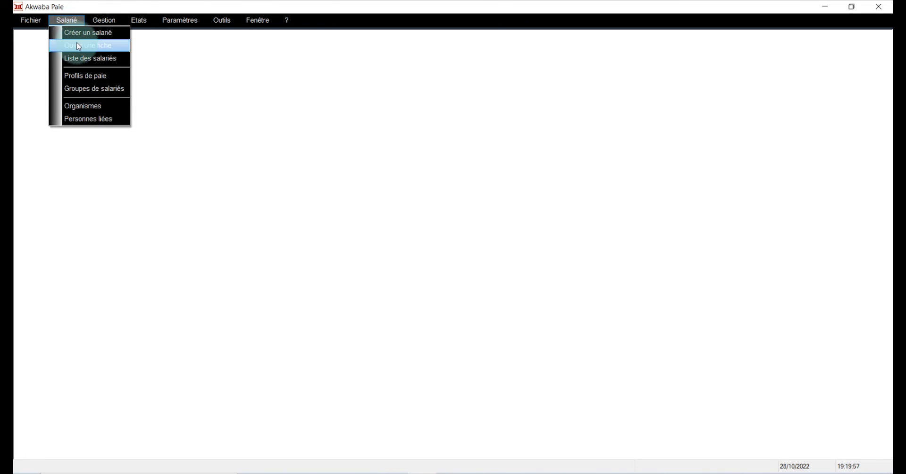
left_click(75, 44)
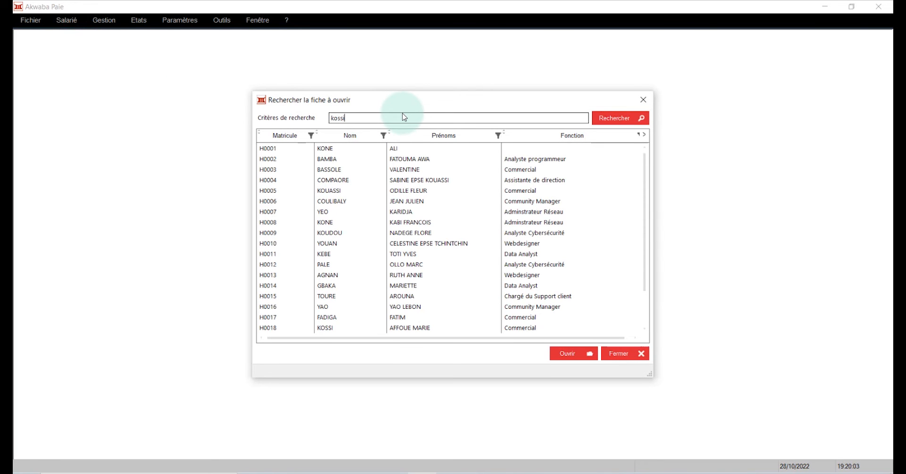
key("Return")
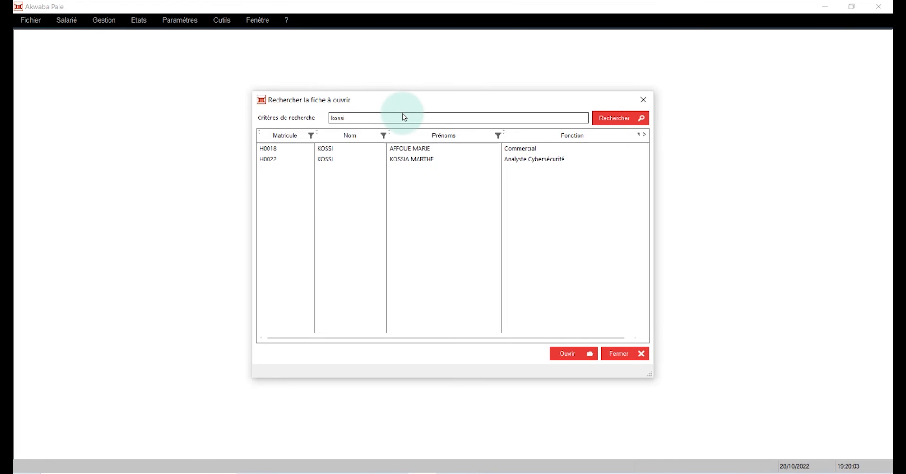
double_click(491, 150)
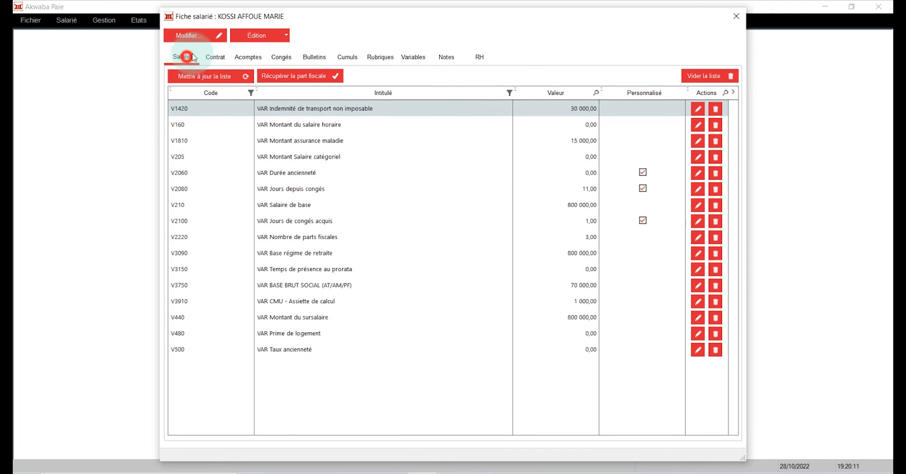
Open the employee's CDI contract and put it into edit mode, confirming the modification
left_click(182, 57)
left_click(215, 57)
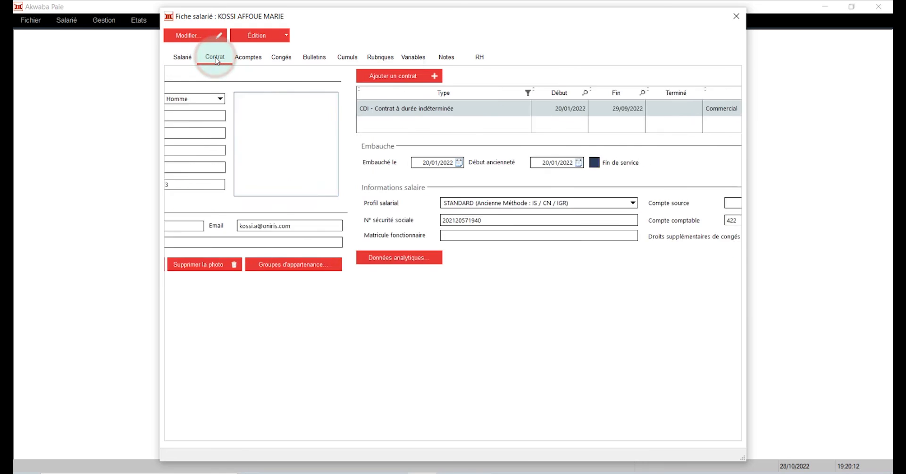
double_click(296, 110)
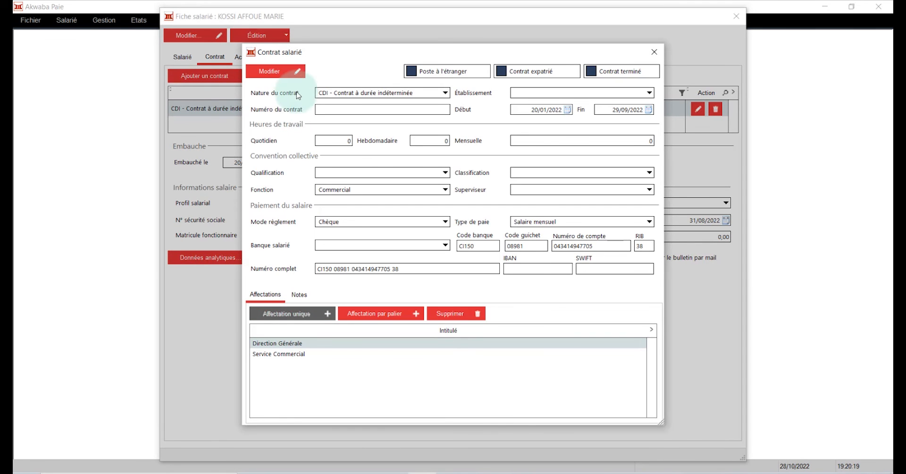
left_click(284, 71)
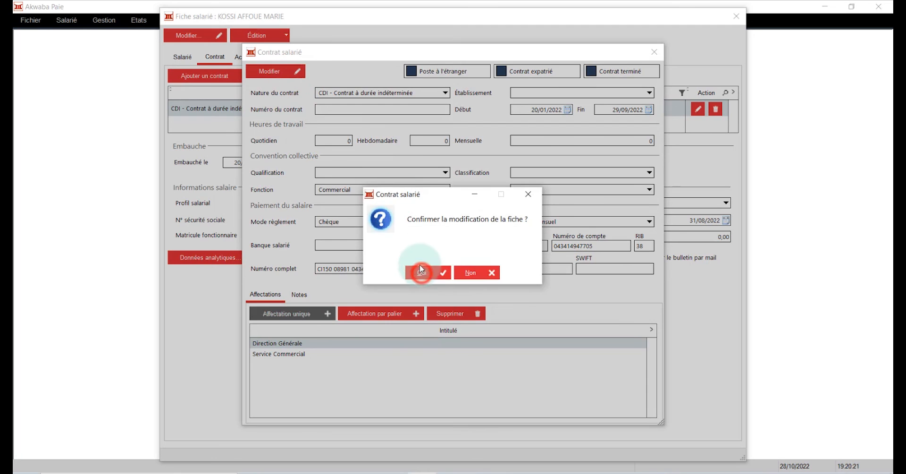
left_click(420, 269)
Compare the classifications offered in the contract for the Cadres, Employés and Cadres dirigeants qualifications
left_click(371, 173)
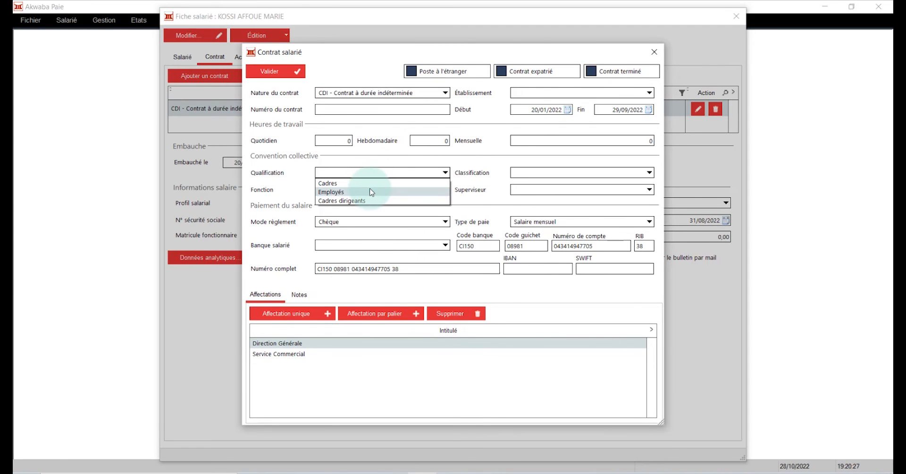
left_click(373, 184)
left_click(566, 173)
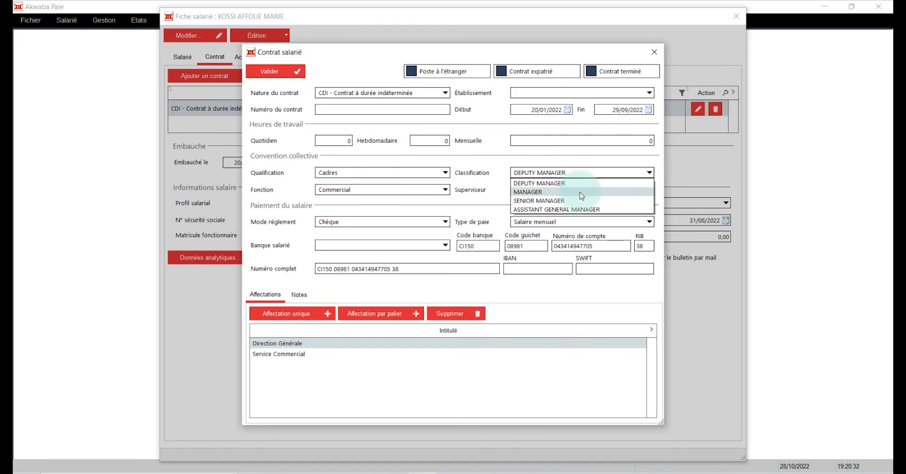
left_click(419, 173)
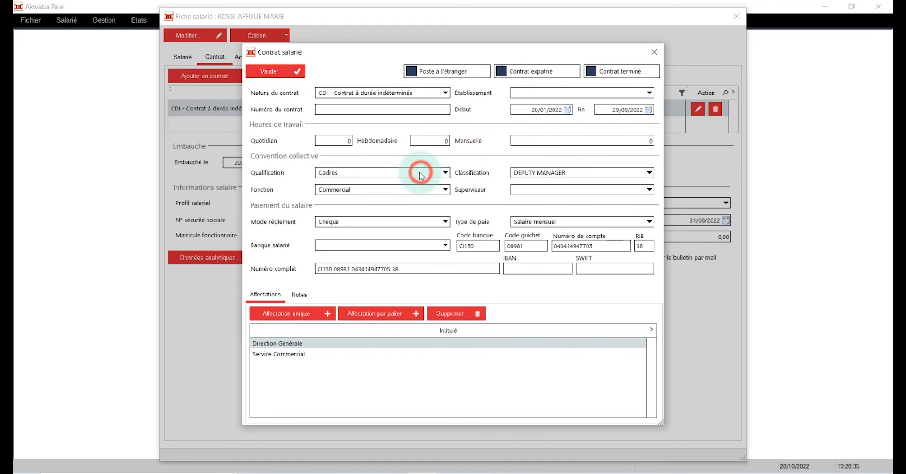
left_click(416, 192)
left_click(529, 174)
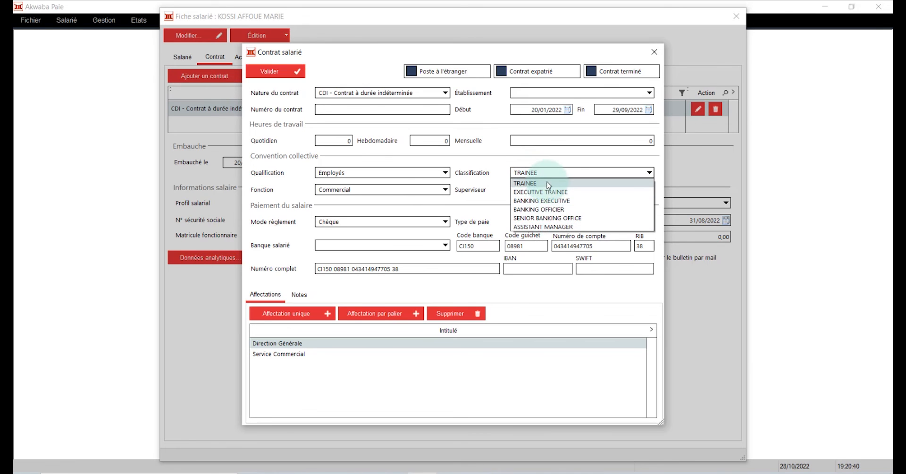
left_click(416, 174)
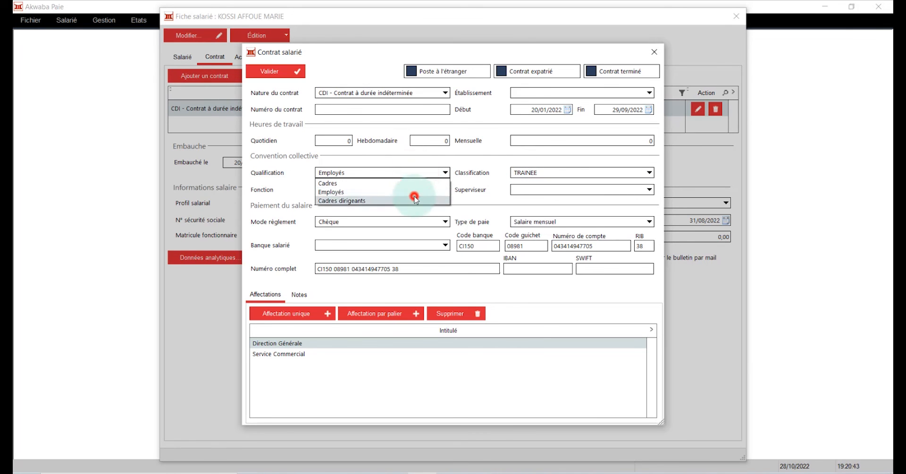
left_click(415, 194)
left_click(537, 172)
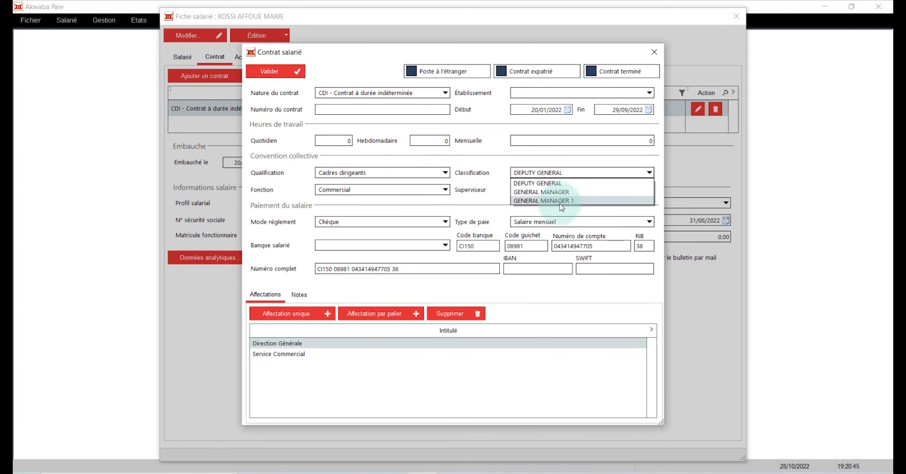
Set the contract's qualification to Cadres and classification to MANAGER, save it, and close the employee record and search
left_click(418, 172)
left_click(416, 173)
left_click(403, 184)
left_click(541, 172)
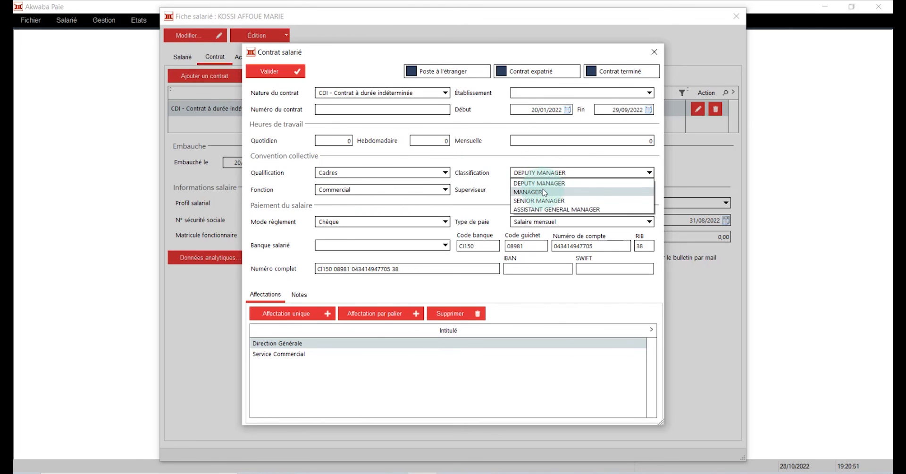
left_click(544, 191)
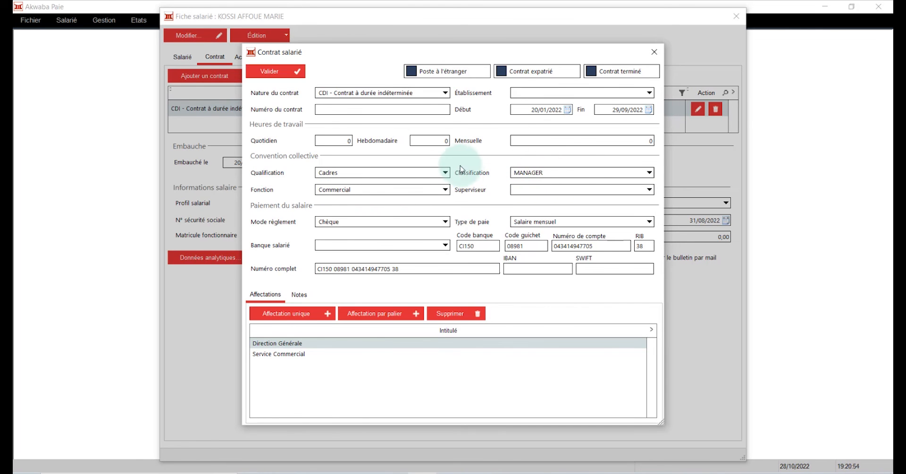
left_click(271, 71)
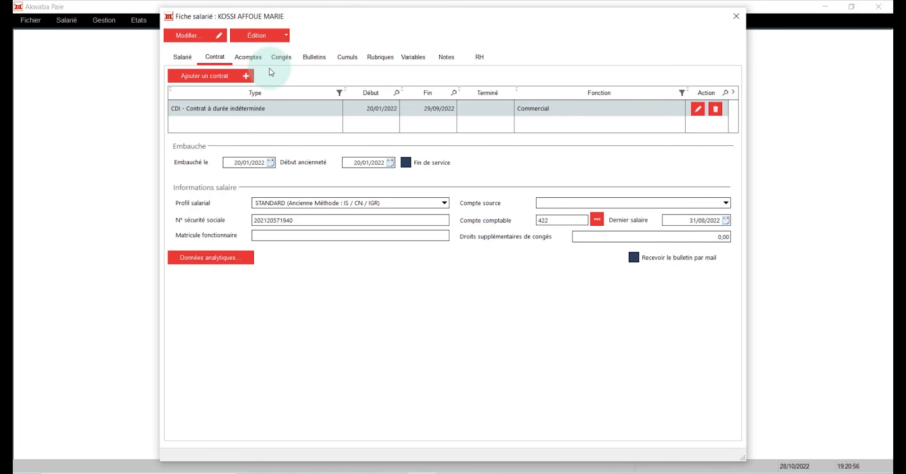
left_click(731, 16)
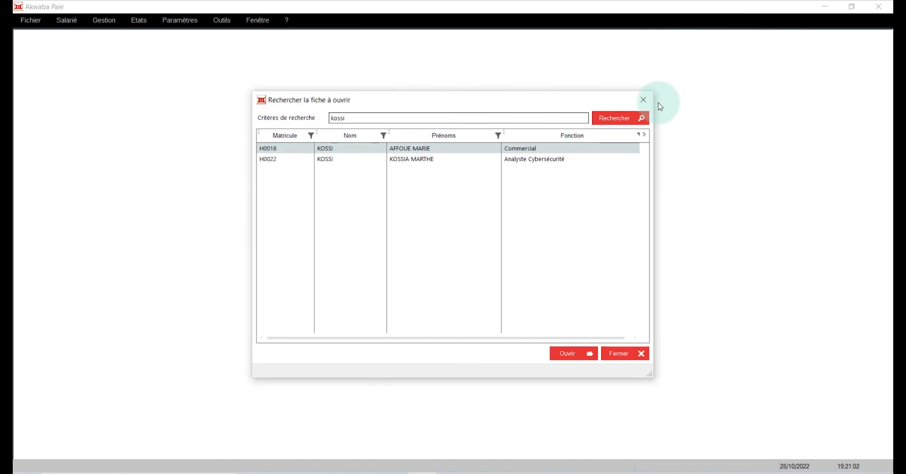
left_click(645, 97)
Open the Janvier 2022 pay period and list employees of all functions for payslip insertion
left_click(126, 34)
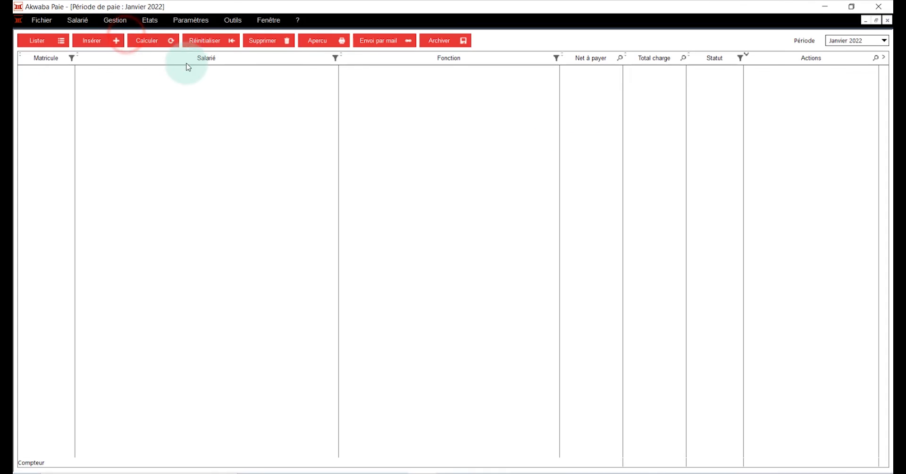
left_click(104, 40)
left_click(346, 98)
left_click(360, 107)
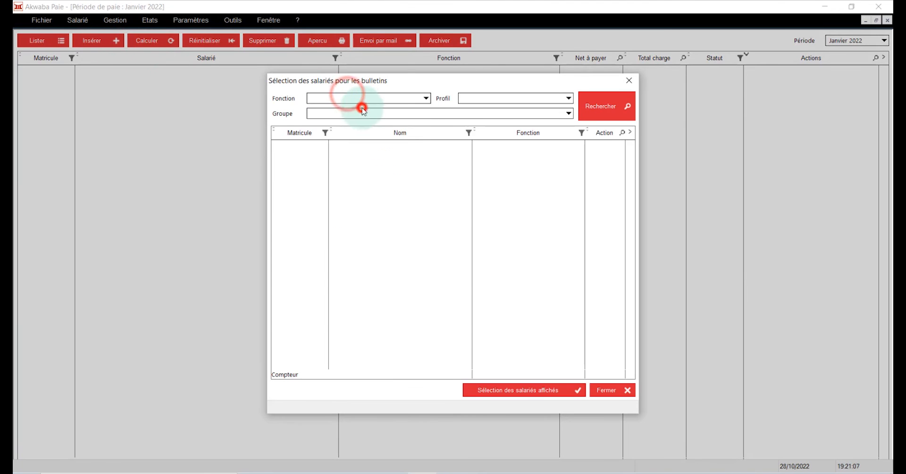
Filter the employees by surname, add the Commercial employee to the Janvier 2022 pay period and close the selection
left_click(470, 134)
type("kossi")
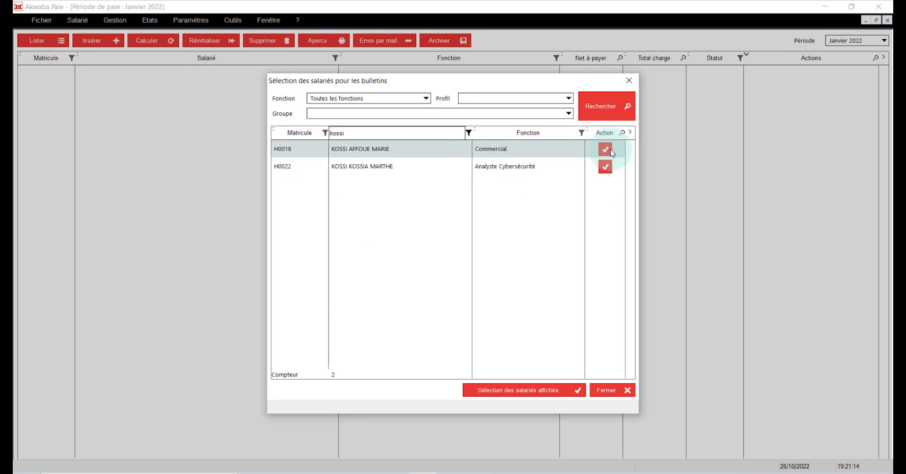
key("Return")
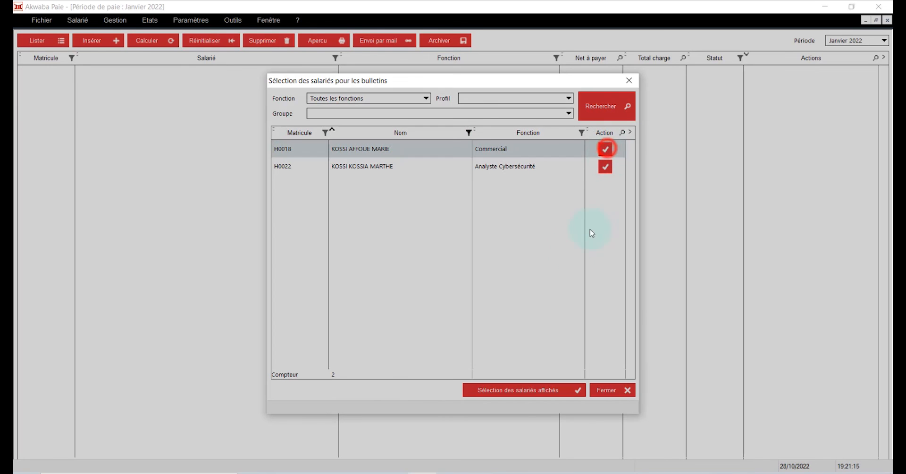
left_click(428, 283)
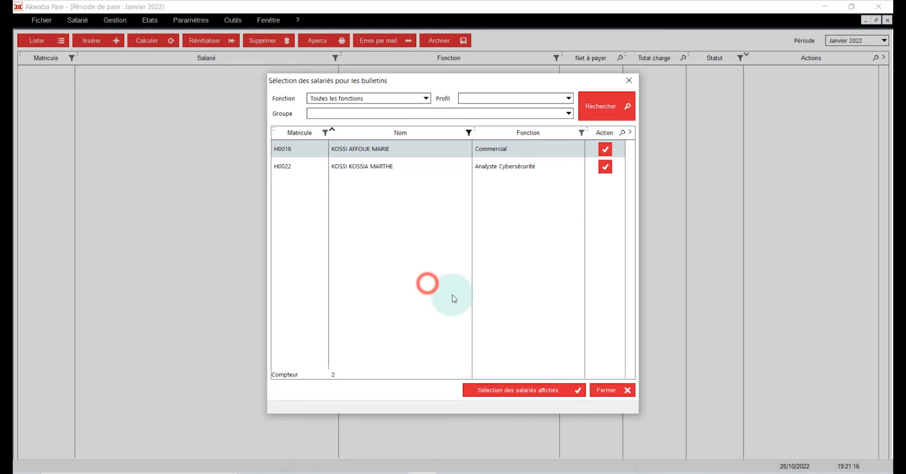
left_click(619, 392)
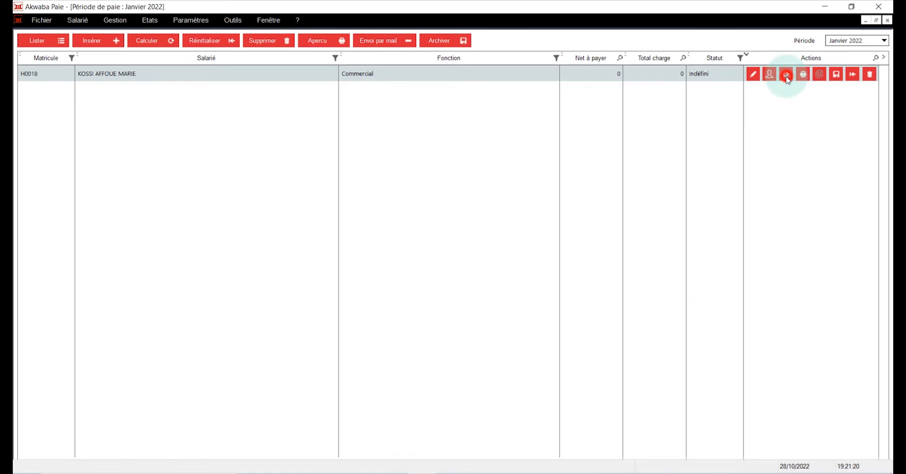
Calculate the Commercial employee's Janvier 2022 payslip
left_click(787, 76)
left_click(428, 284)
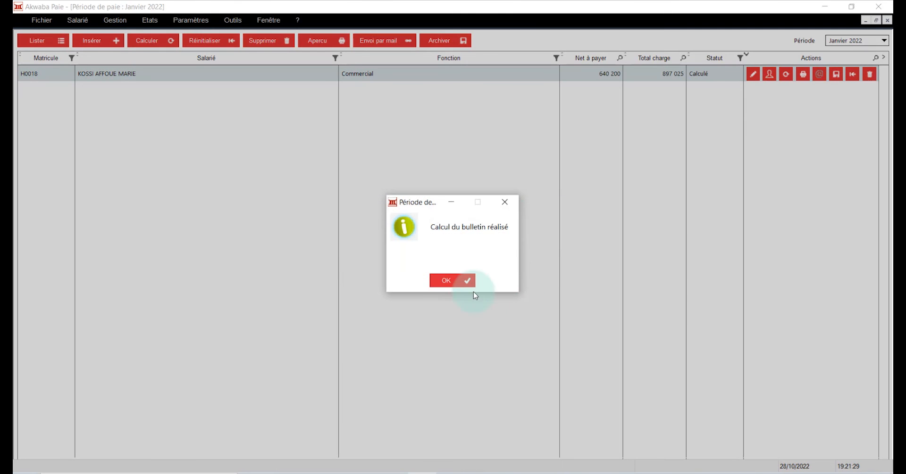
left_click(468, 283)
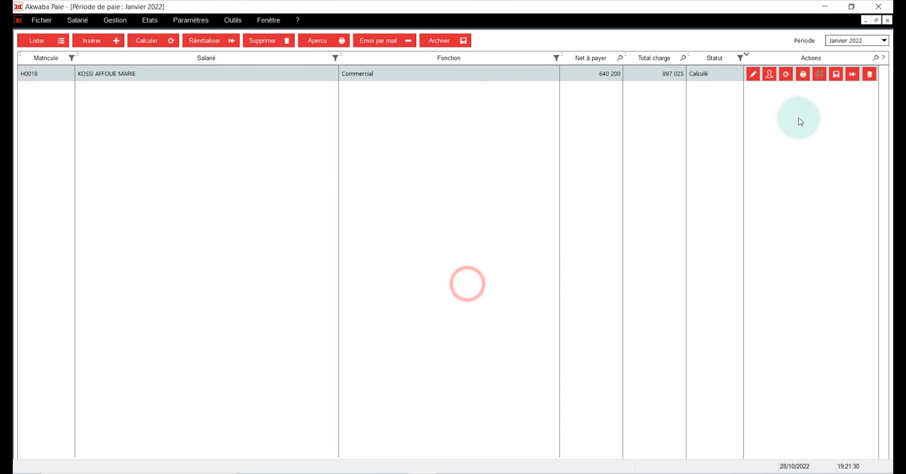
Preview the Commercial employee's Janvier 2022 payslip, check the classification in its header, and close the preview and the pay period
left_click(804, 75)
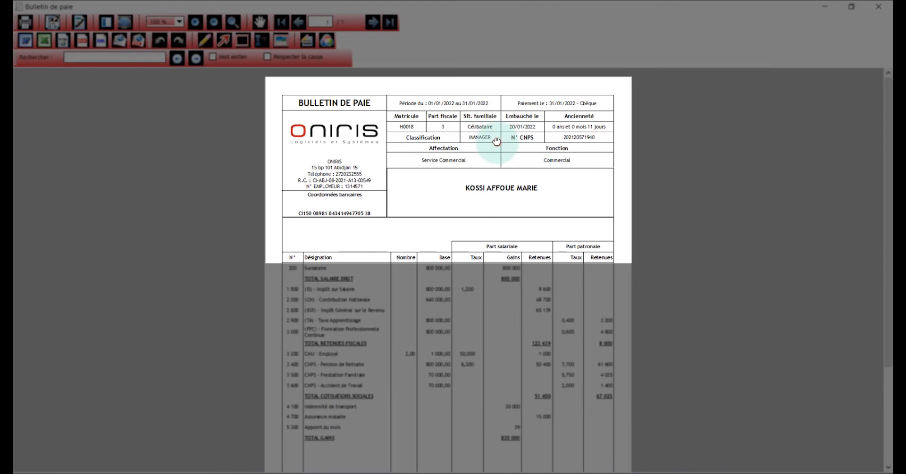
left_click(179, 21)
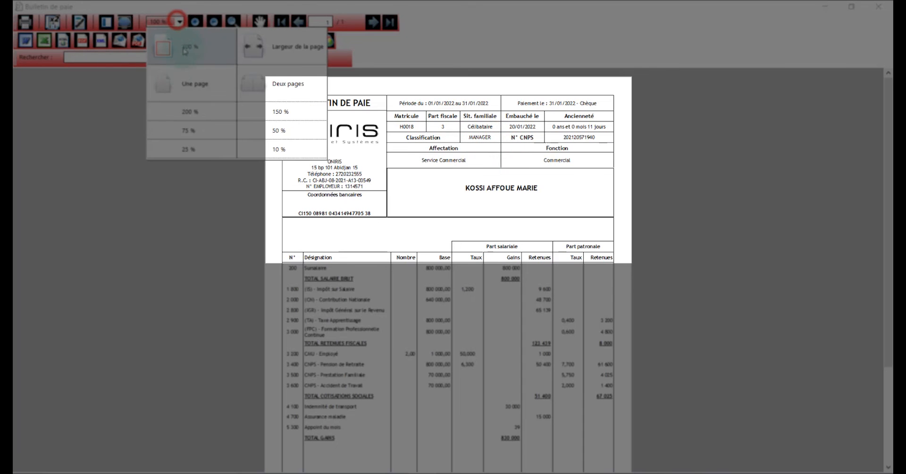
left_click(283, 110)
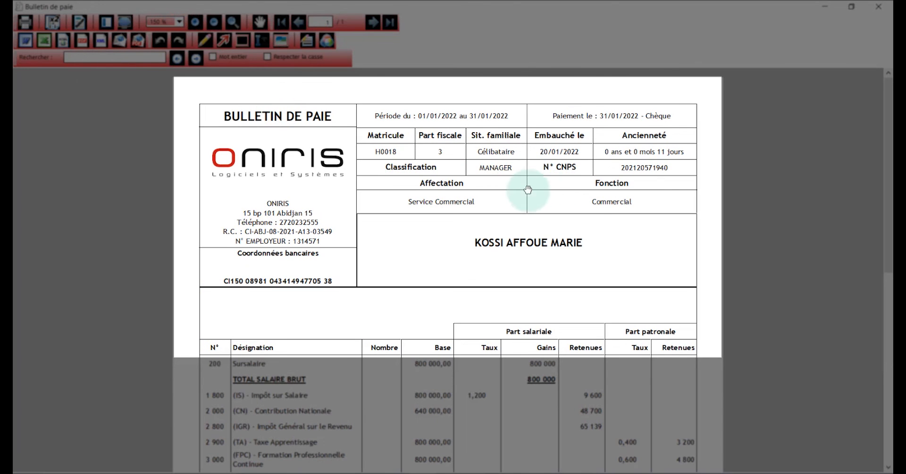
left_click(376, 168)
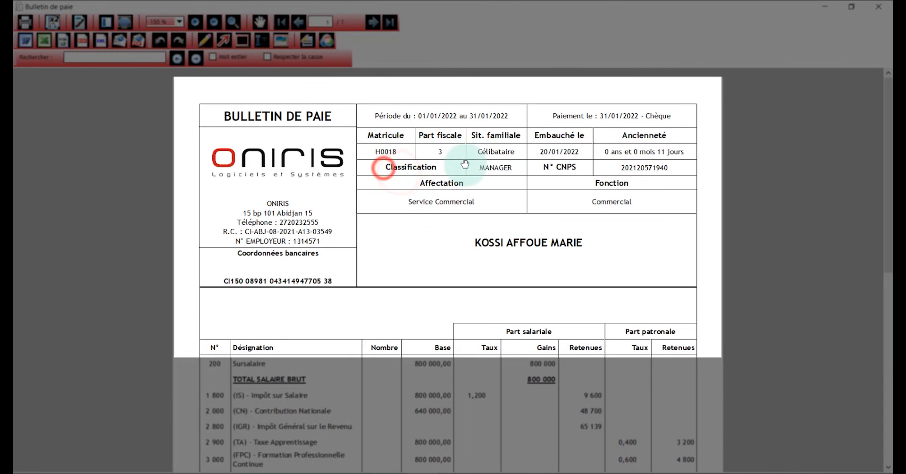
left_click(518, 174)
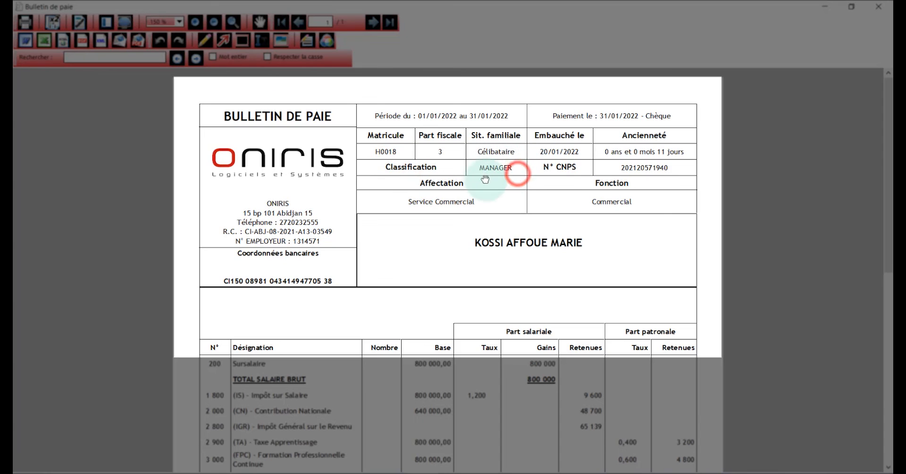
left_click(510, 172)
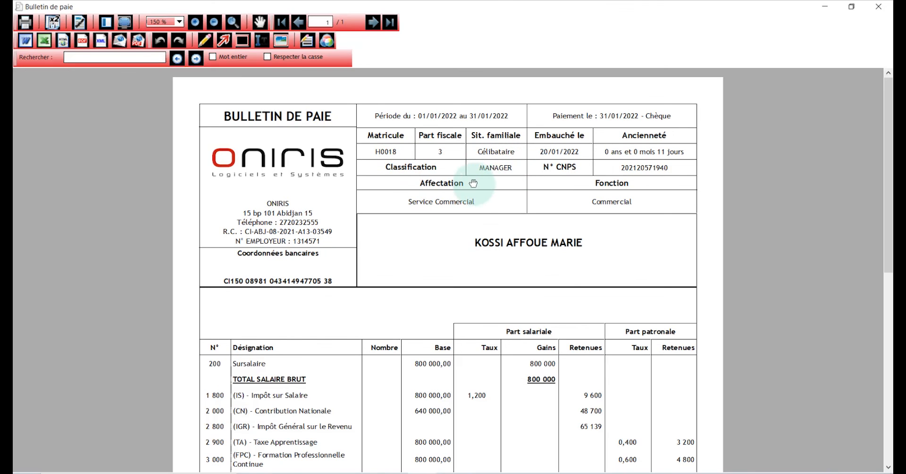
left_click(879, 6)
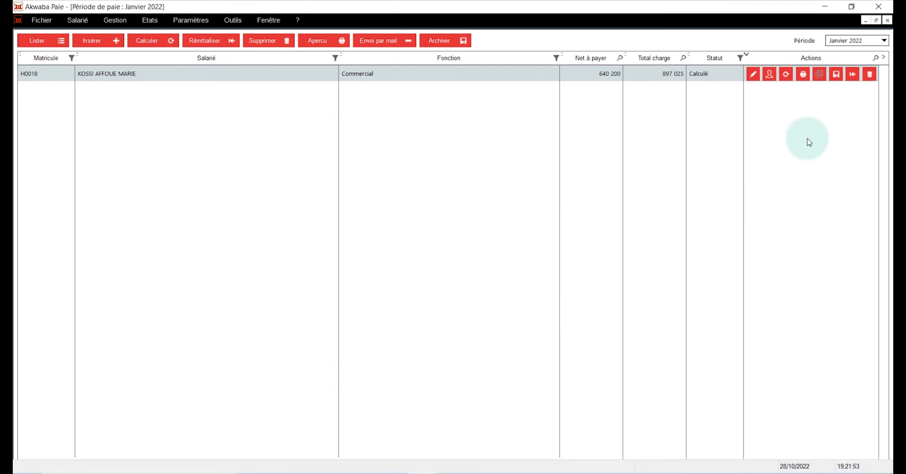
left_click(887, 20)
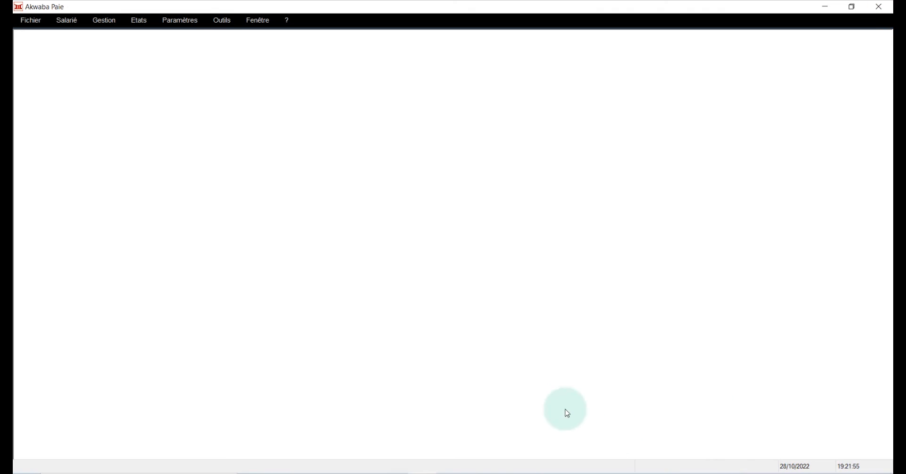